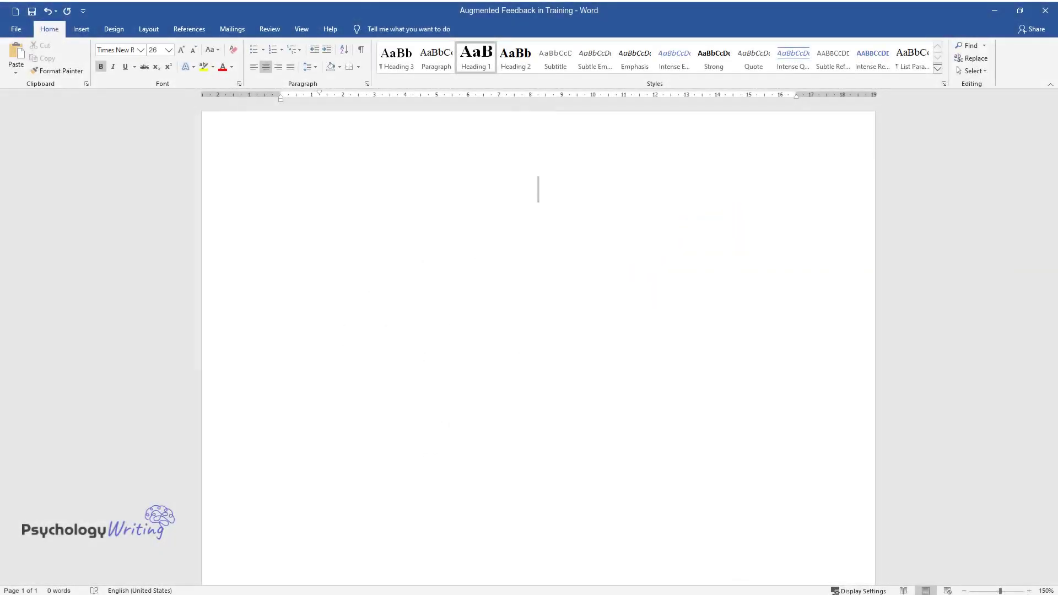
# Type the title 'Augmented Feedback in Training' as the bold, centered Heading 1
pyautogui.write('Augmented F')
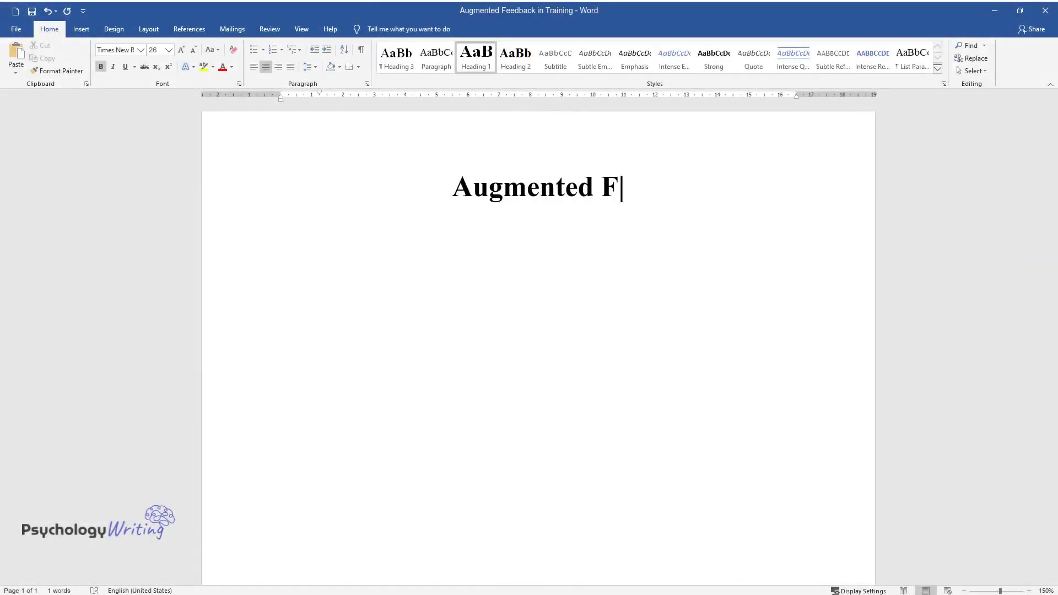
pyautogui.write('eedback in Training')
# Type the opening paragraph beginning 'Psychologists have always been interested in the effect of encouragement…'
pyautogui.press('Return')
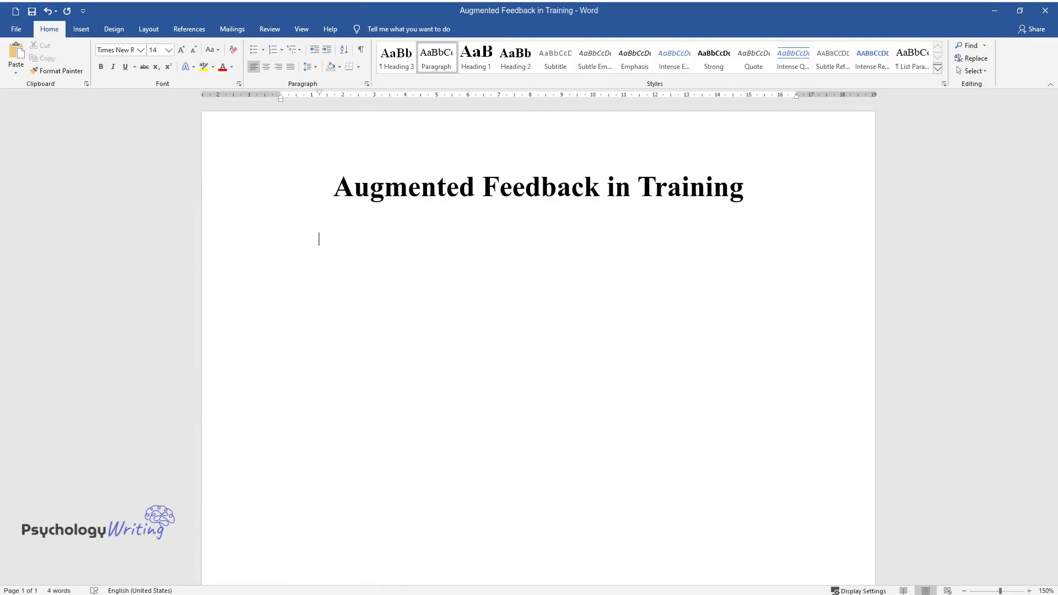
pyautogui.write('Psychologists ha')
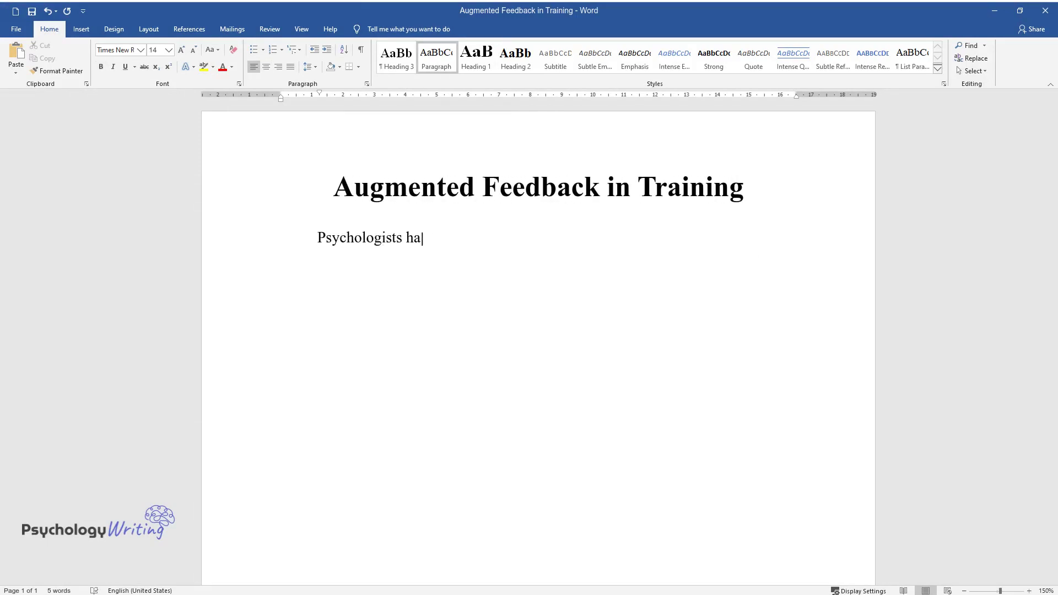
pyautogui.write('ve always been interested in the ef')
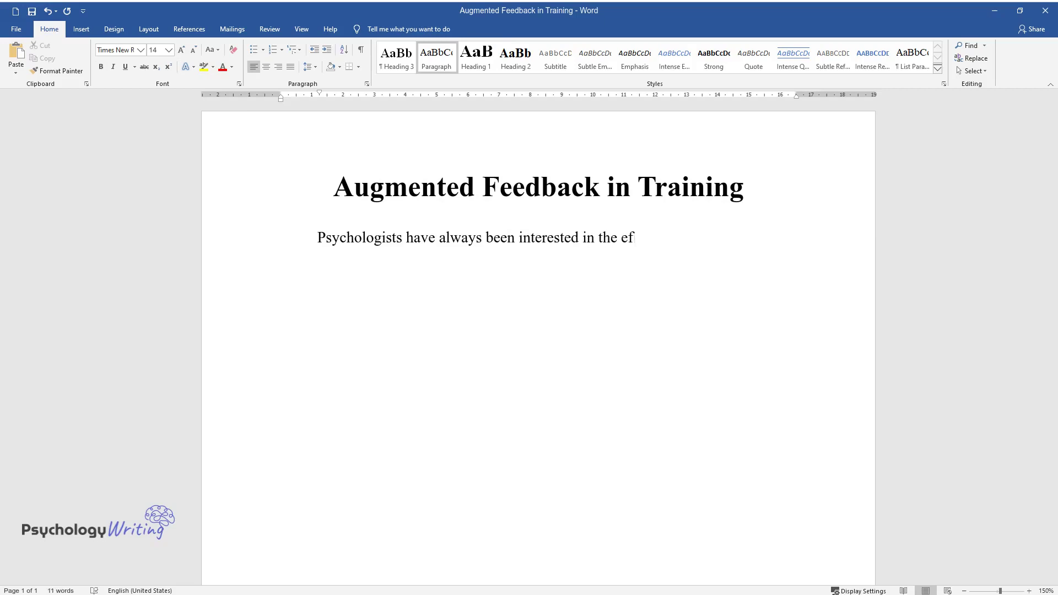
pyautogui.write('fect of encouragement on the effor')
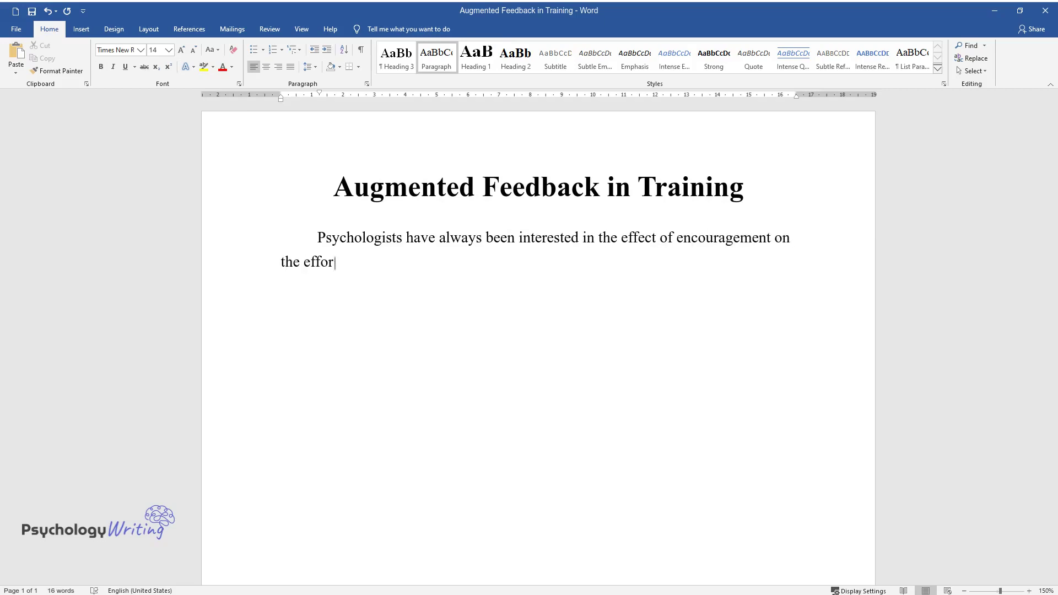
pyautogui.write('ts made by professional athletes an')
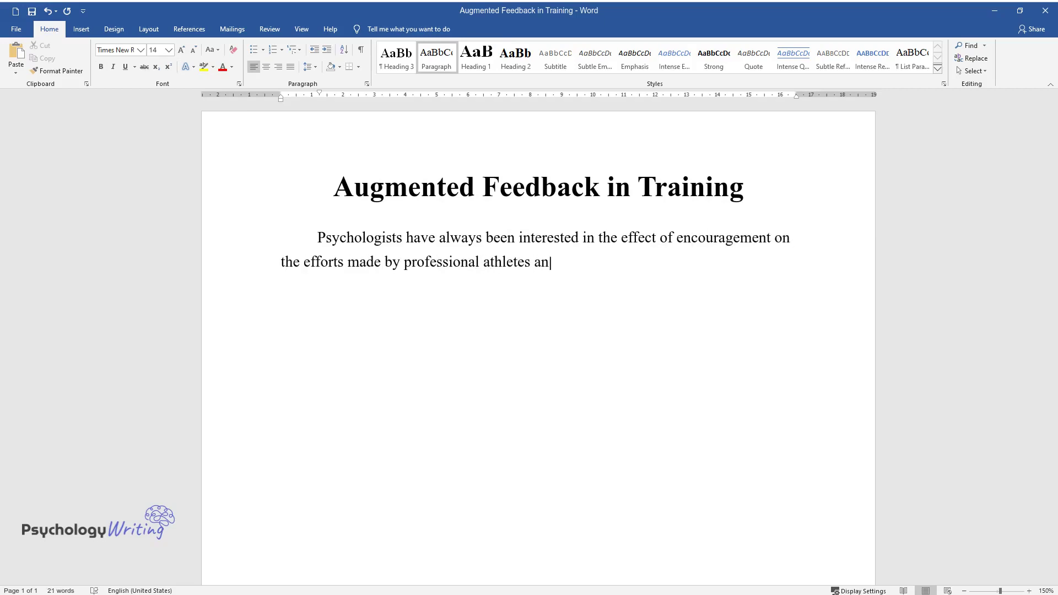
pyautogui.write('d enthusiasts during training sess')
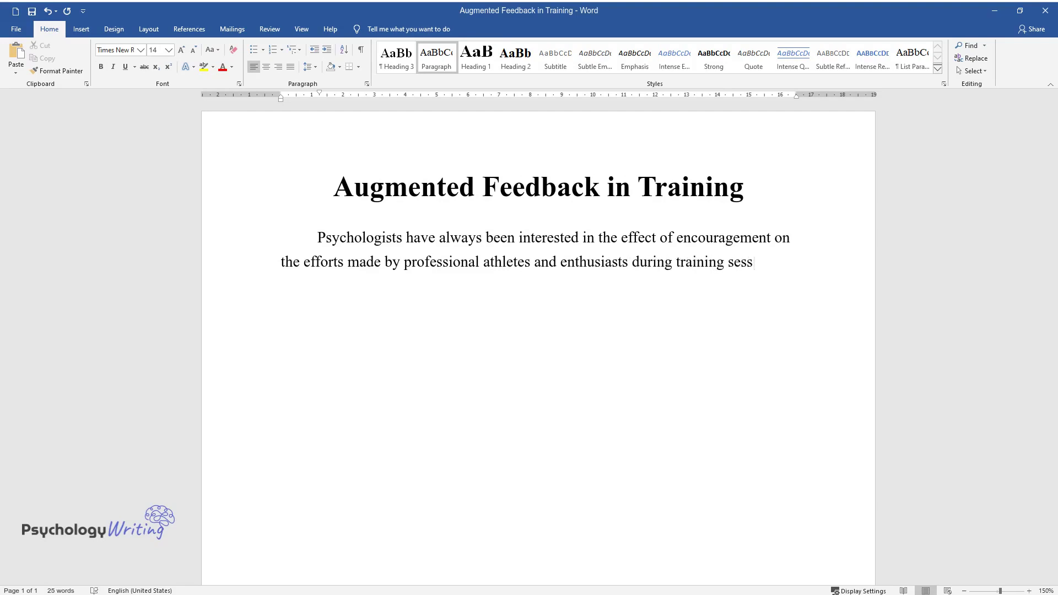
pyautogui.write('ions. “The effects of posit')
pyautogui.write('ive and ')
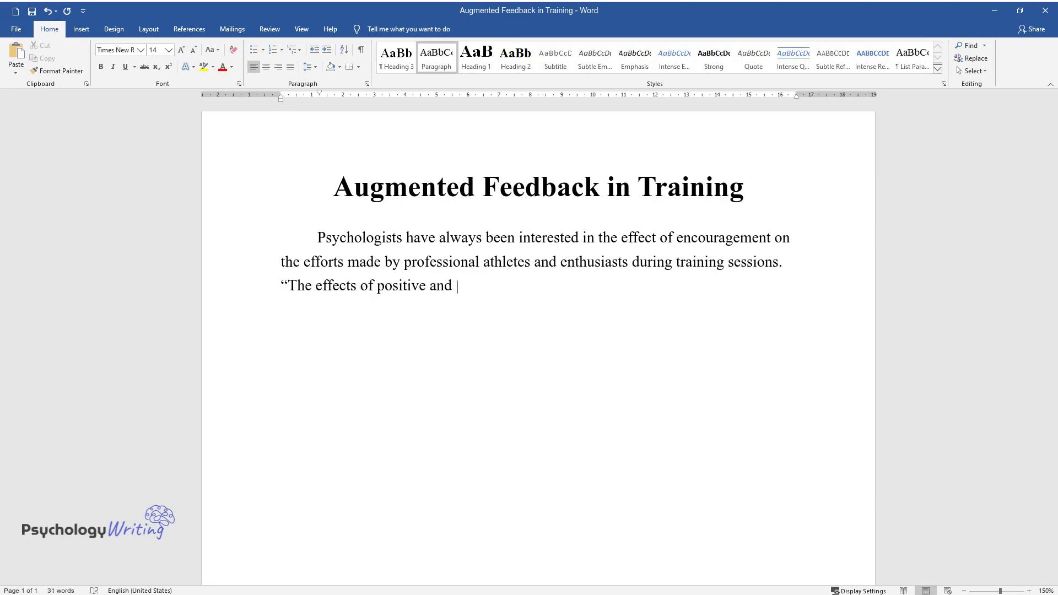
pyautogui.write('negative verbal feedback on repeat')
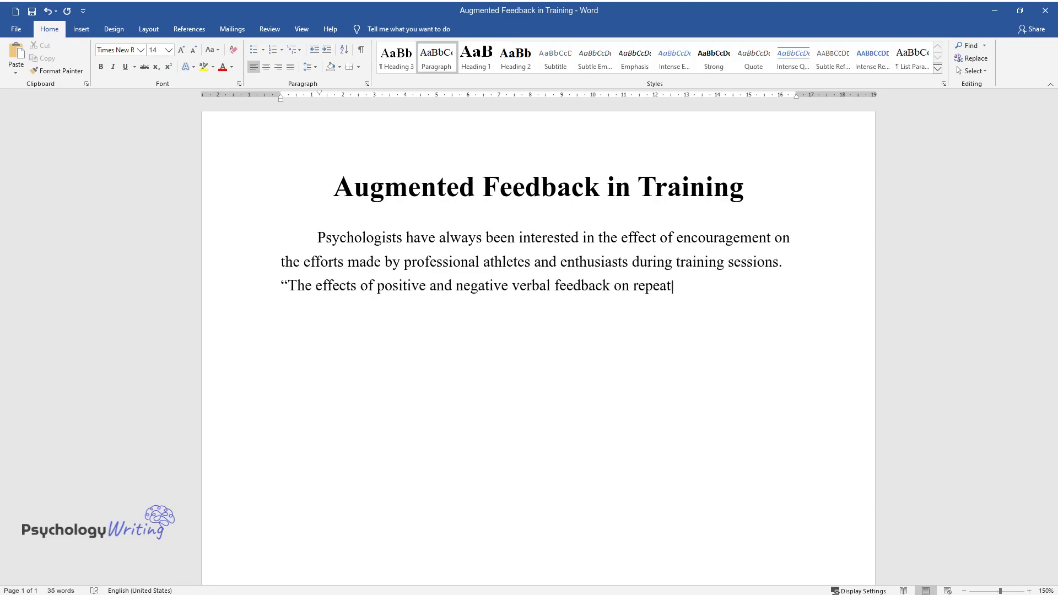
pyautogui.write('ed force production” is a study on the efficacy of augmented feedback')
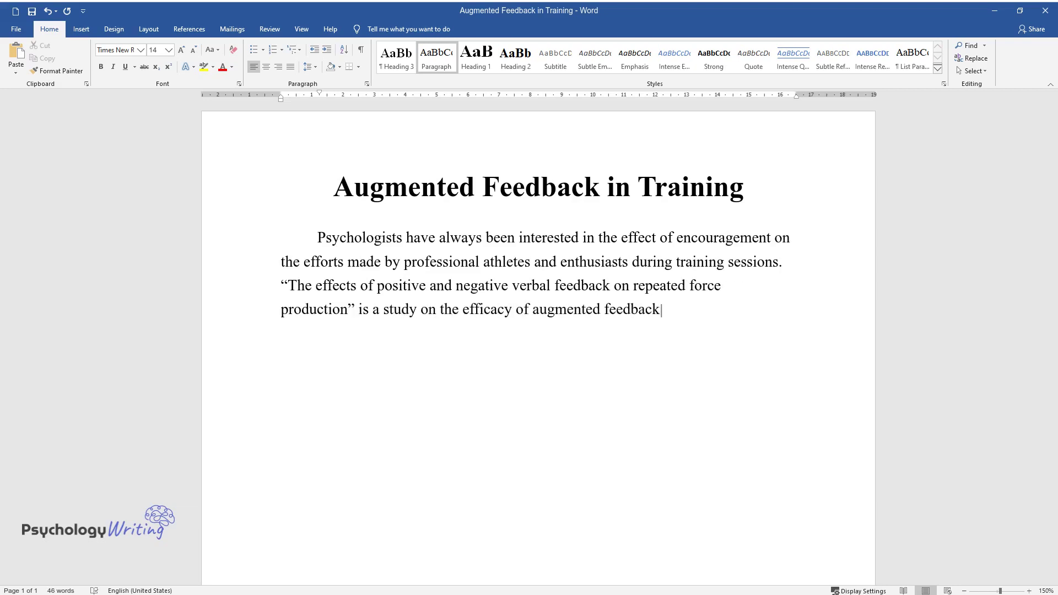
pyautogui.write('. The “augmented feedback (AF) refe')
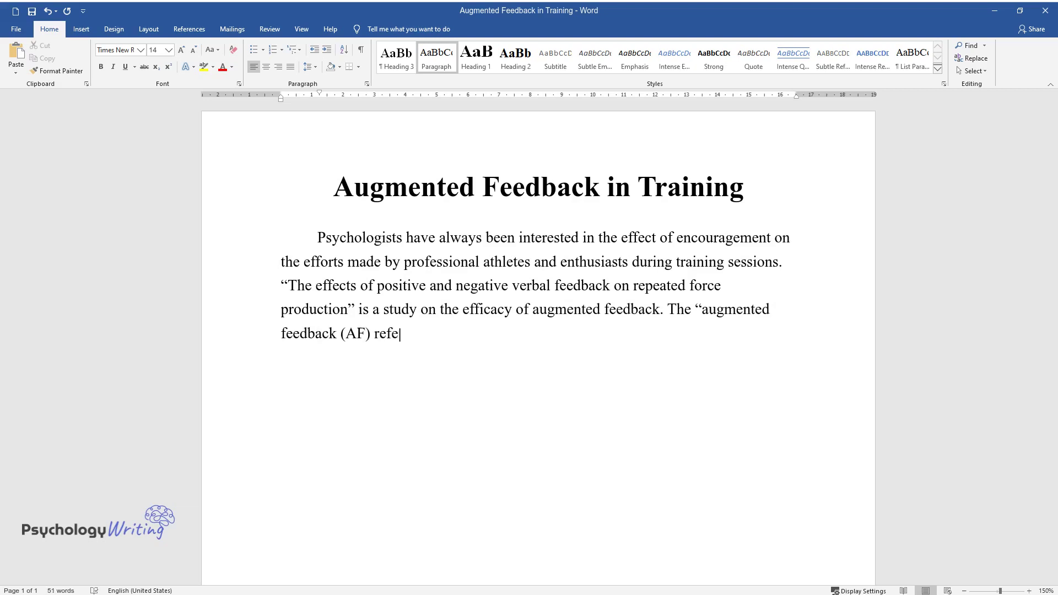
pyautogui.write('rs to information provided by exte')
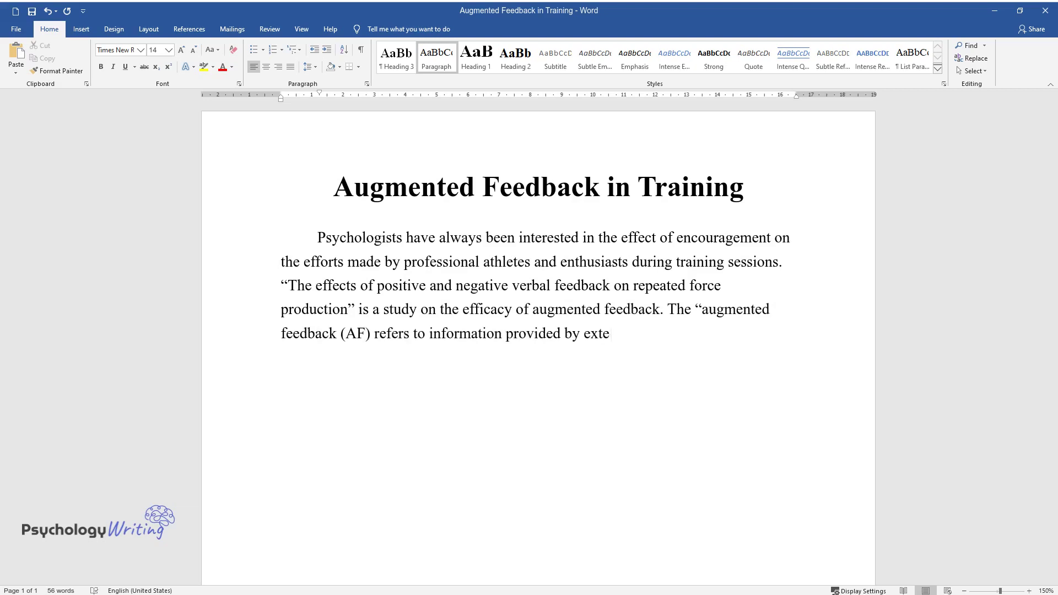
pyautogui.write('rnal sources, such as coaches and devices,')
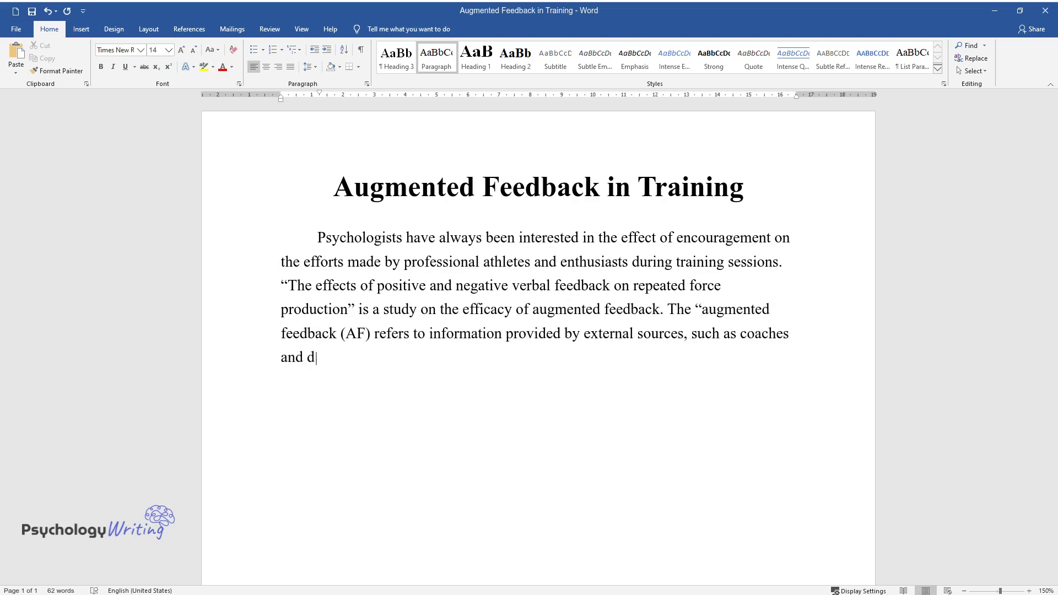
pyautogui.write(' aiming to enhance motor le')
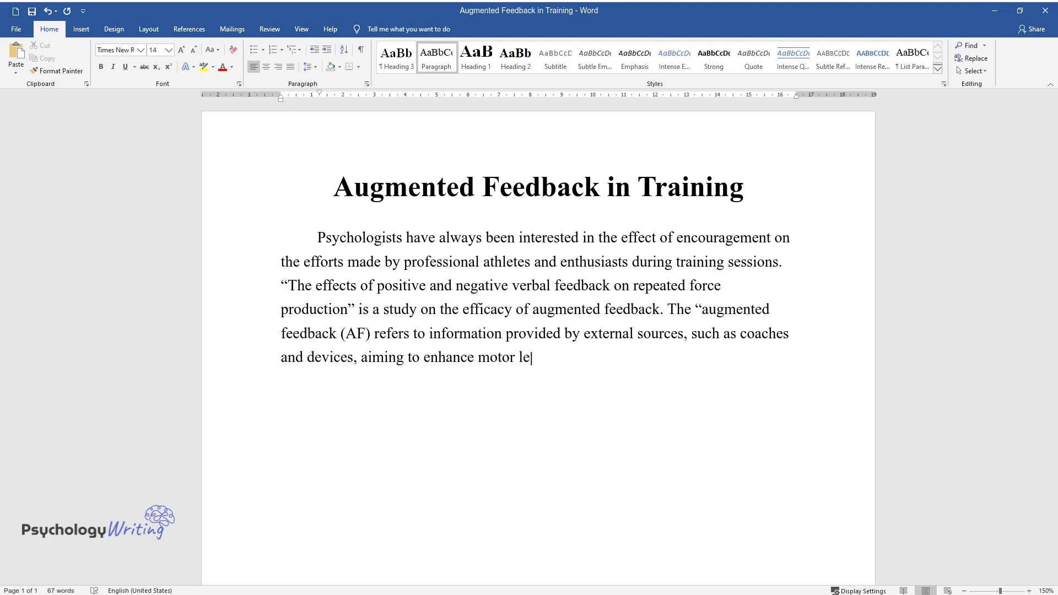
pyautogui.write('arning and performance”. Establishi')
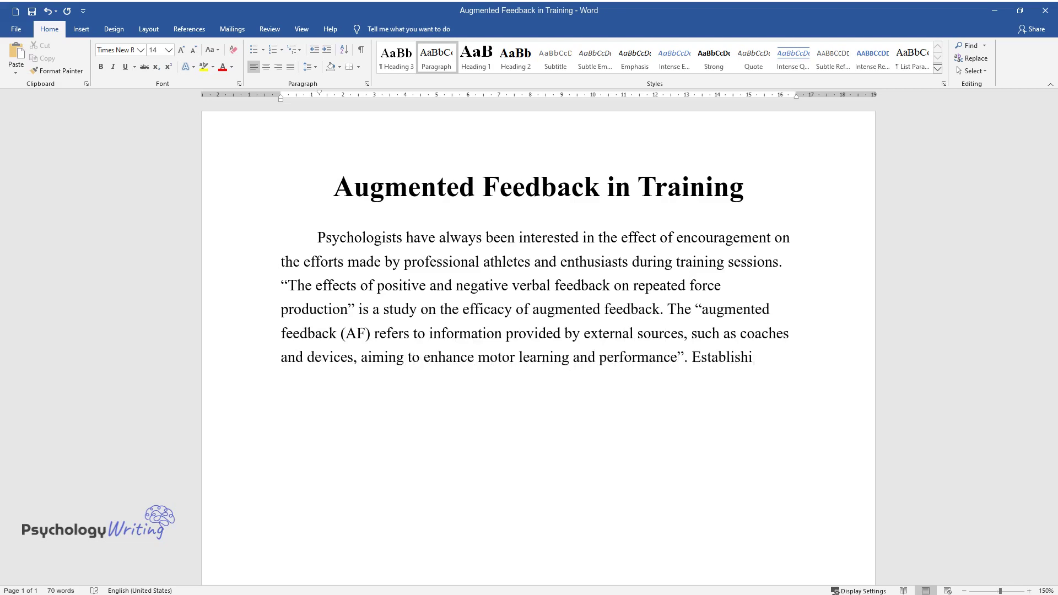
pyautogui.write('ng whether simultaneous encouragem')
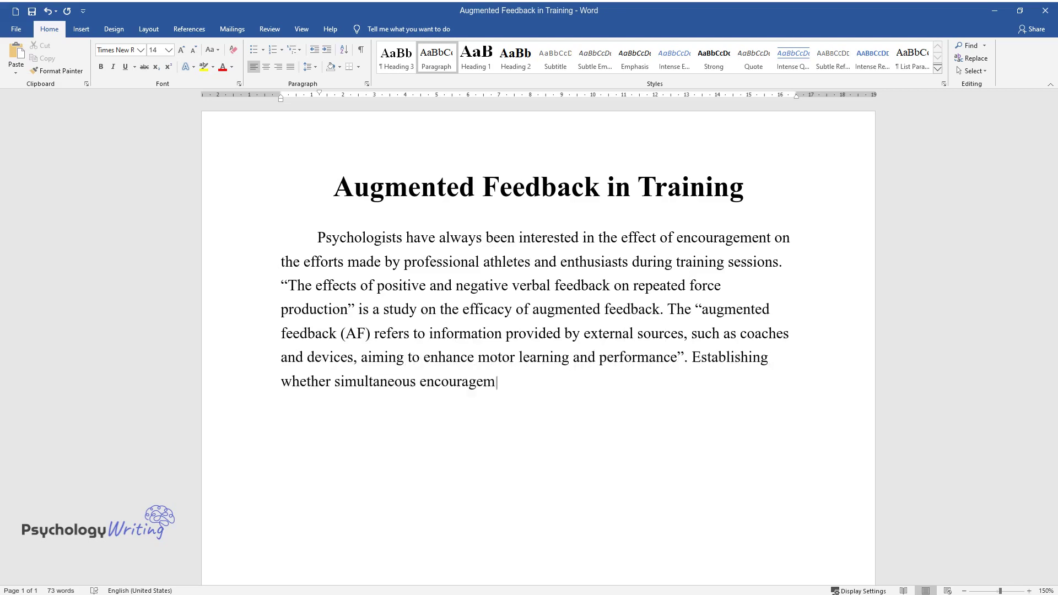
pyautogui.write('ent influences the training efforts')
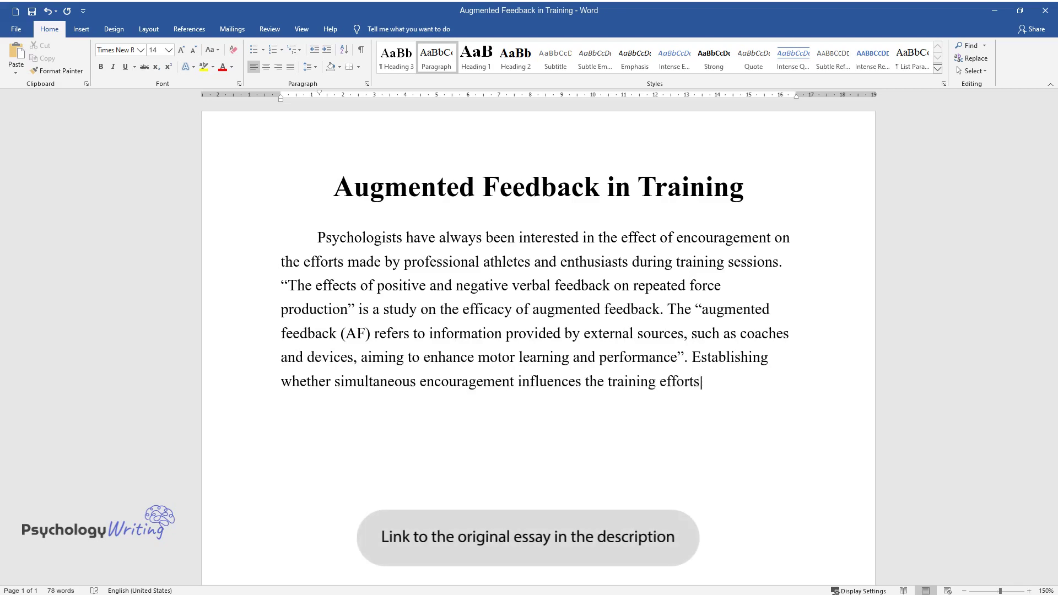
pyautogui.write(' would help enhance training sessions.')
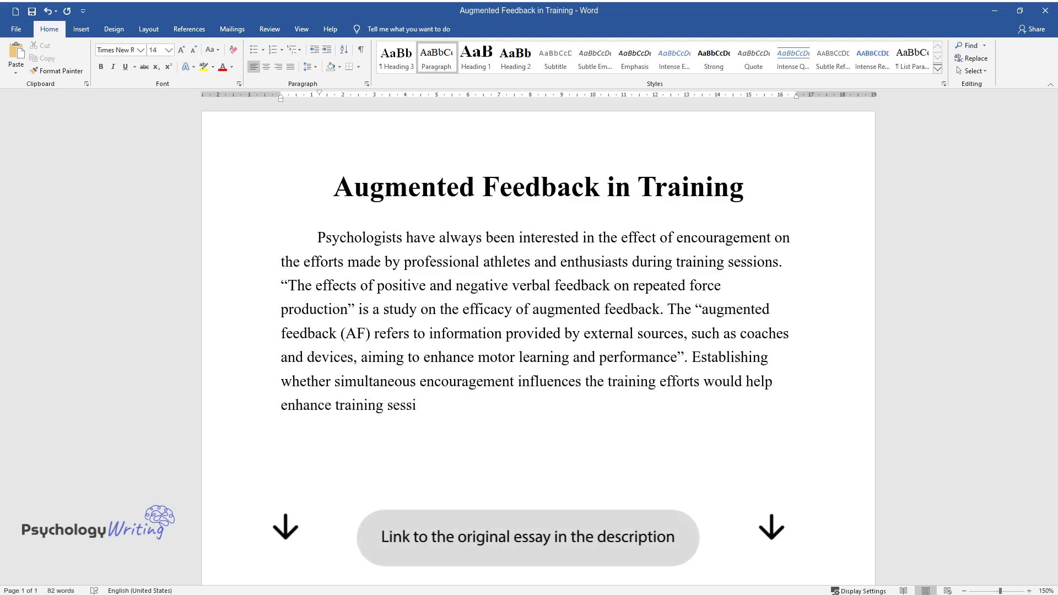
pyautogui.press('Return')
# Type the paragraph beginning 'The purpose of the study was to ascertain whether feedback…'
pyautogui.write('The purpose')
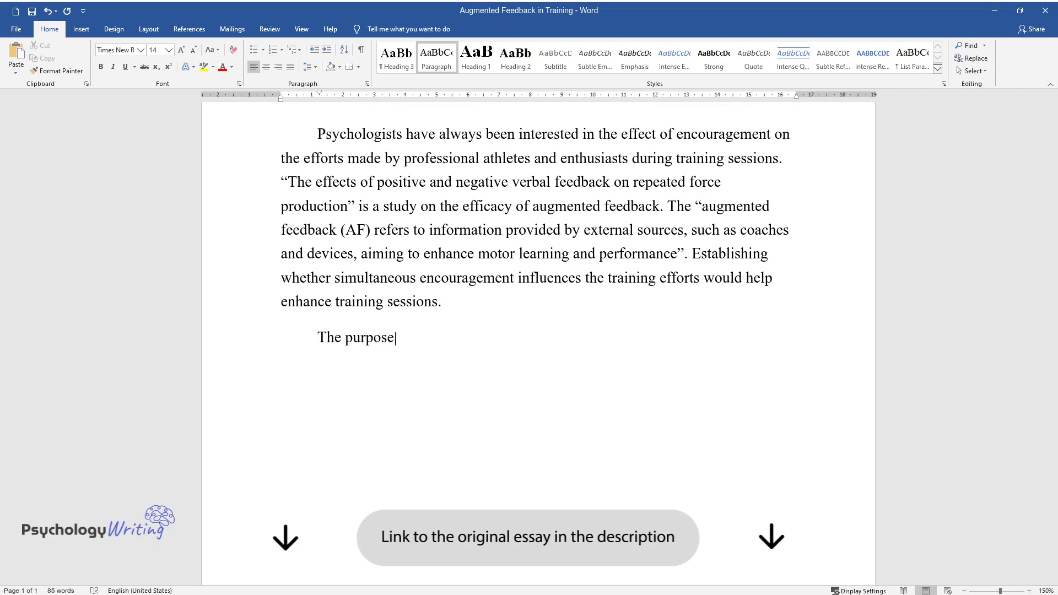
pyautogui.write(' of the study was to ascertain whe')
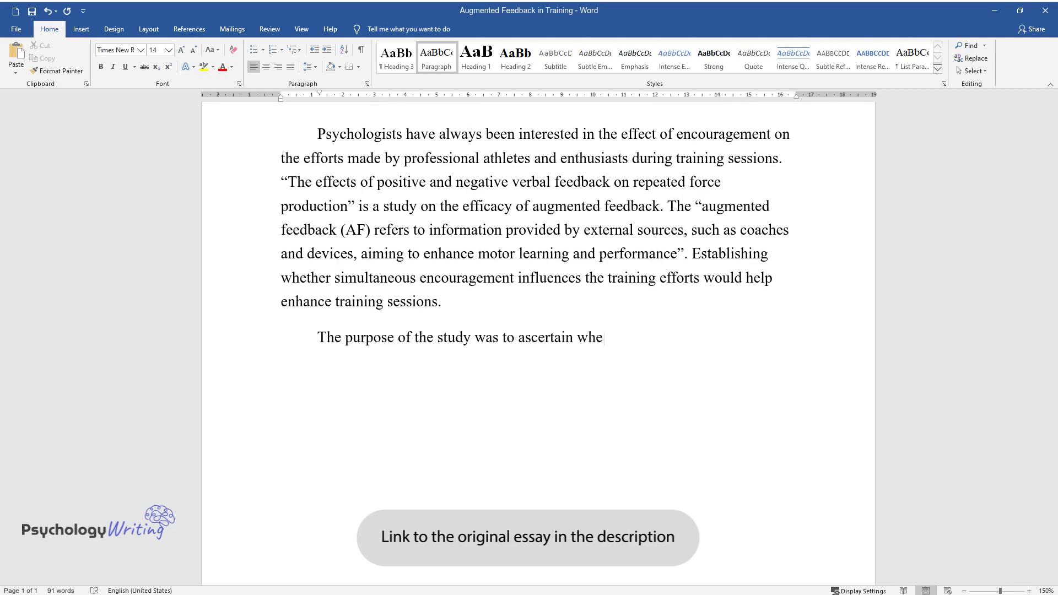
pyautogui.write('ther feedback during exercises has ')
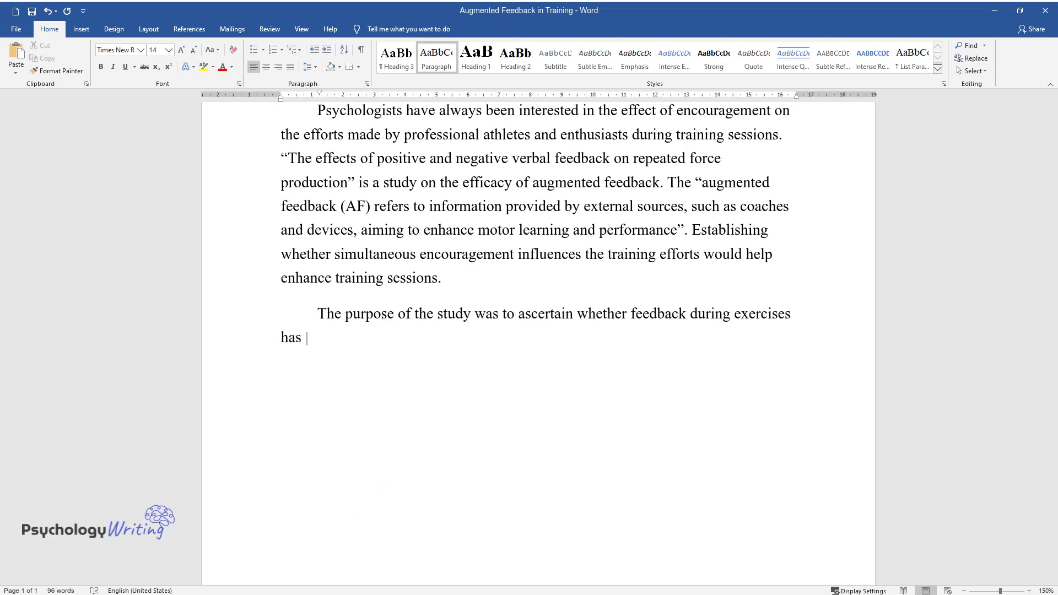
pyautogui.write('an impact on the results. Provided')
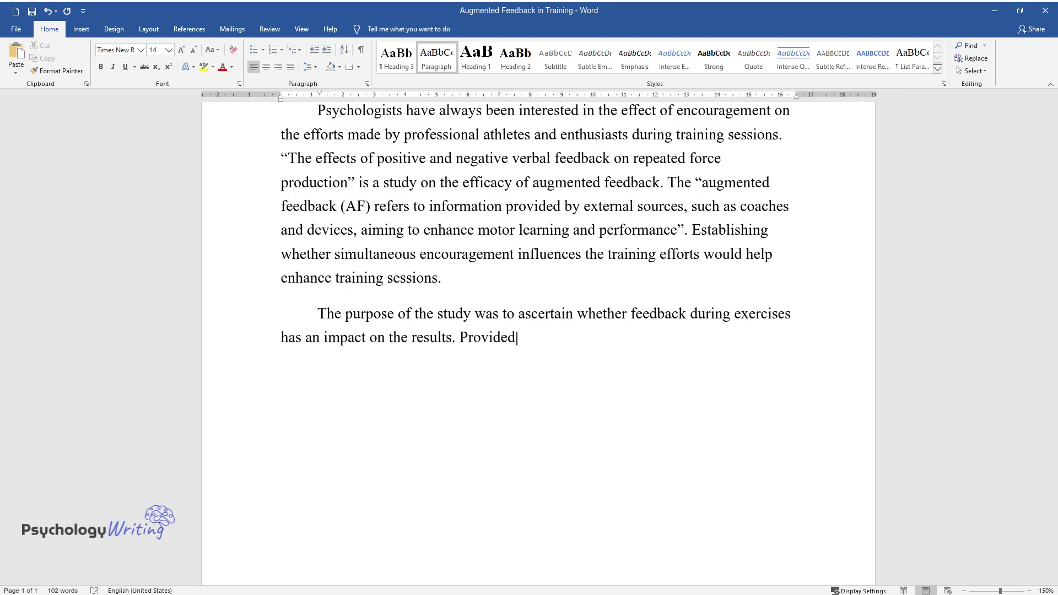
pyautogui.write(' the existence of a correlation, th')
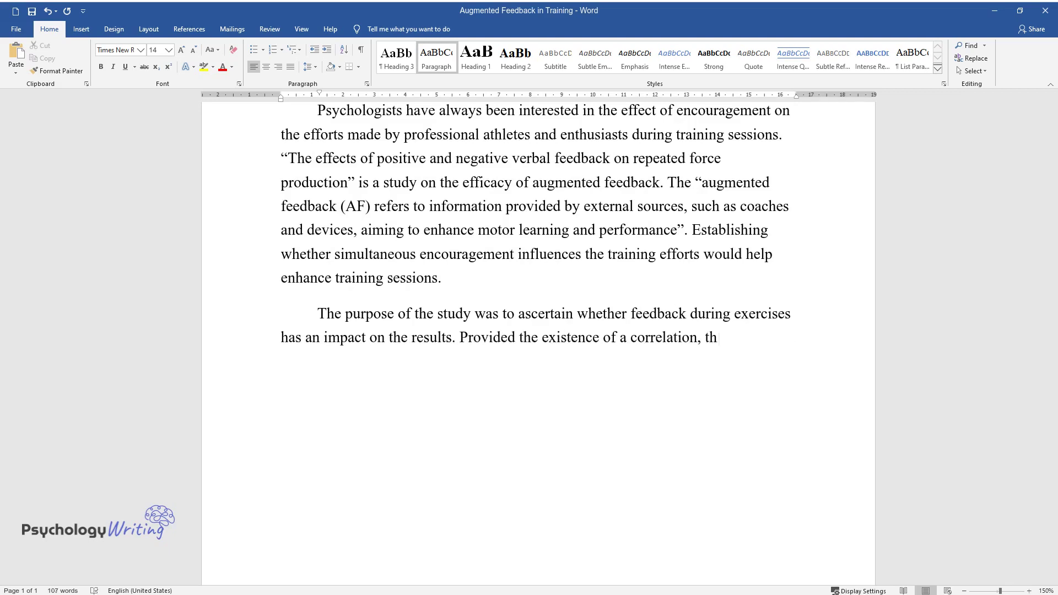
pyautogui.write('e authors wanted to pinpoint what ')
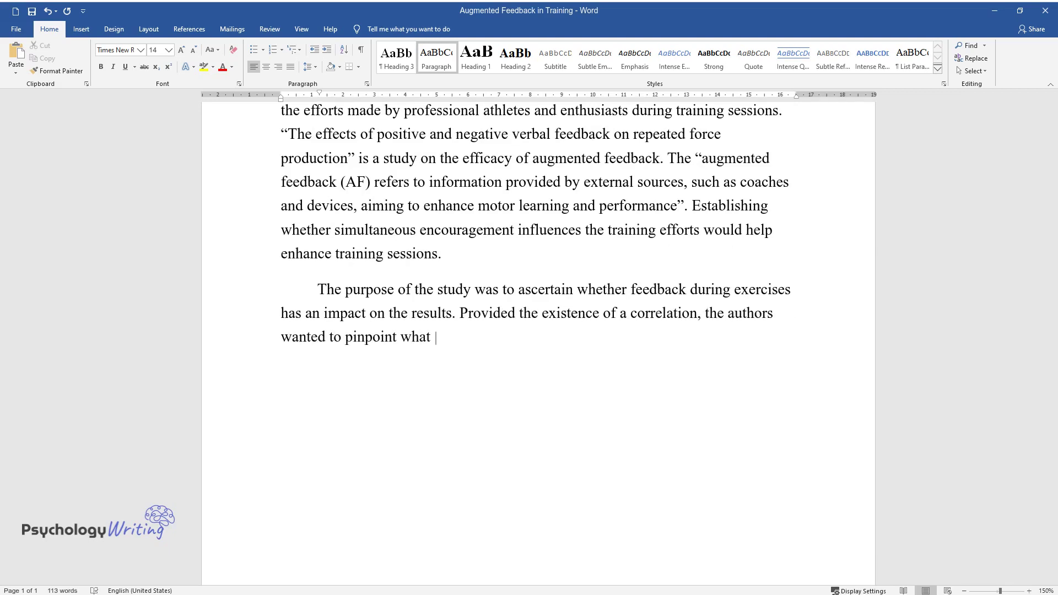
pyautogui.write('type of statements yield a better o')
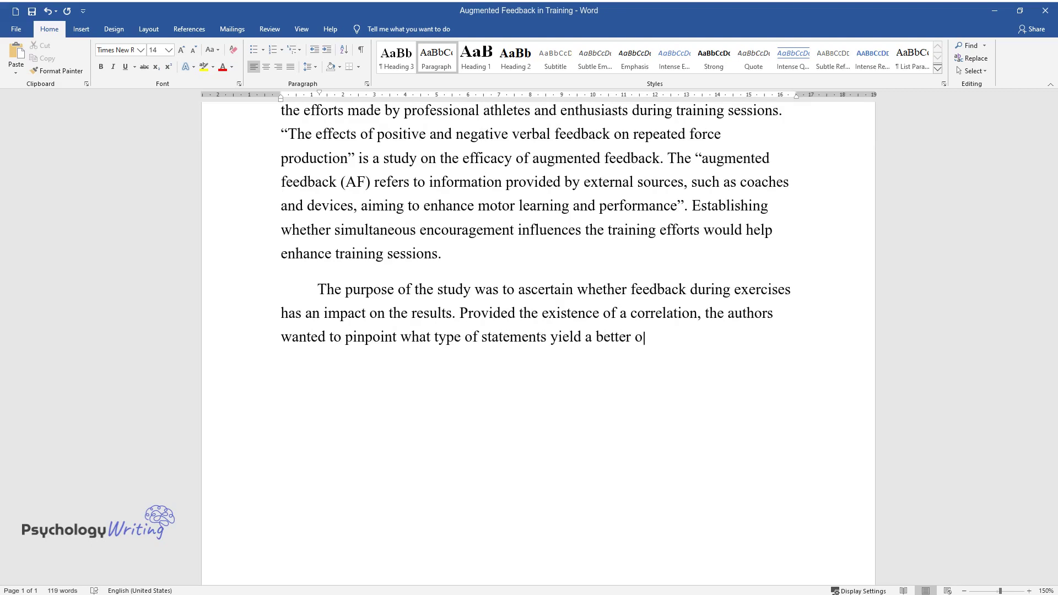
pyautogui.write('utcome. Thus, the hypothesis tested by the authors ')
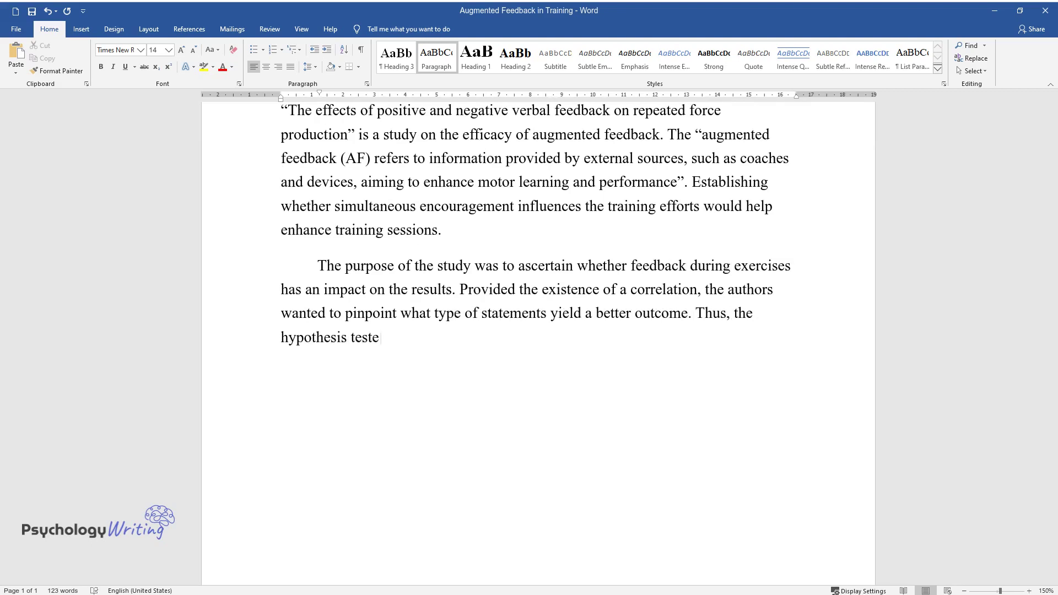
pyautogui.write('is that providing ')
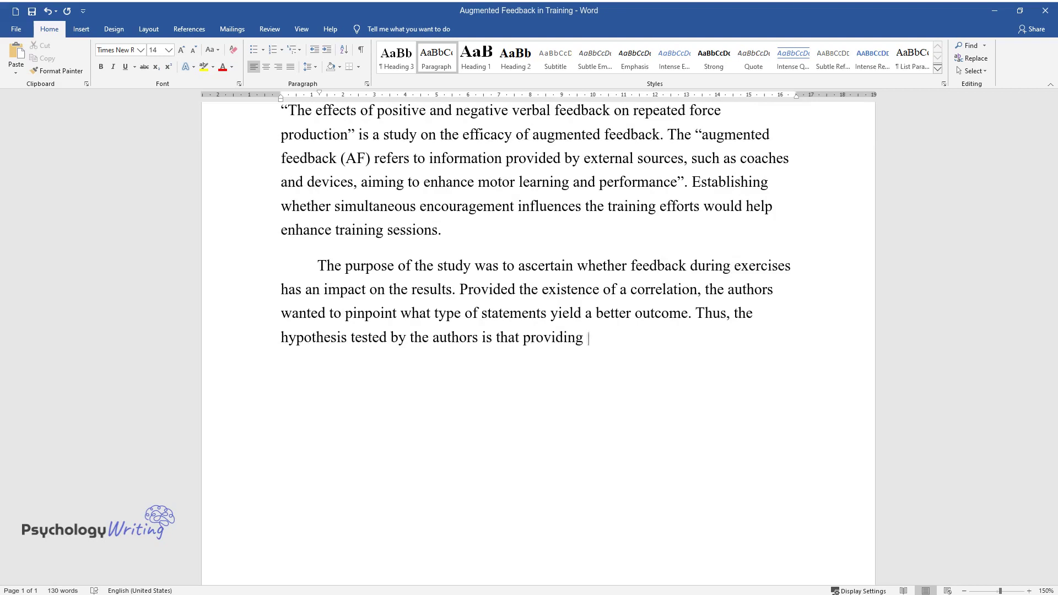
pyautogui.write('positive augmented feedback and ne')
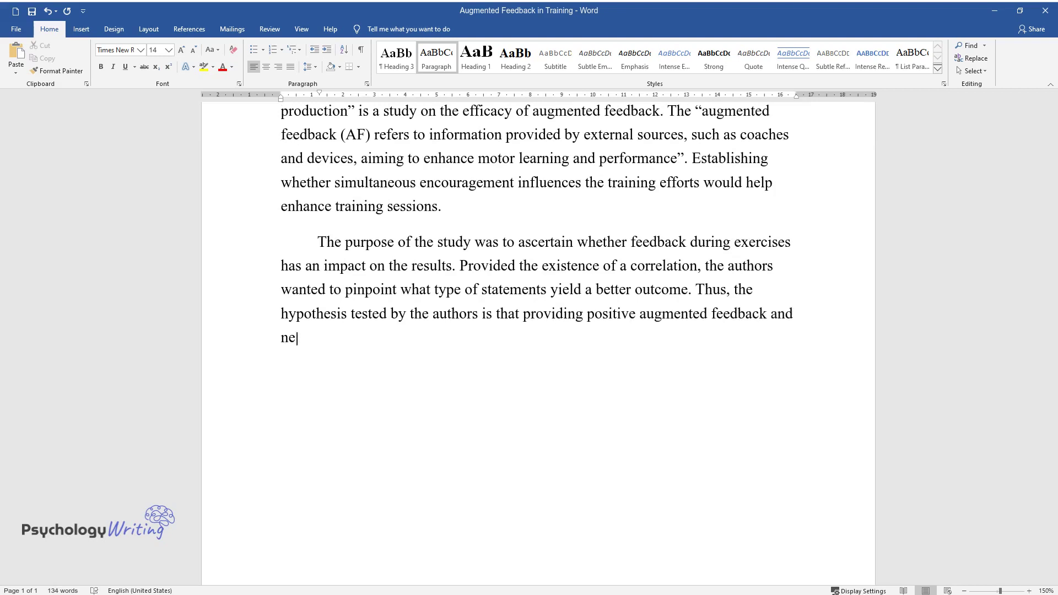
pyautogui.write('gative augmented feedback influence')
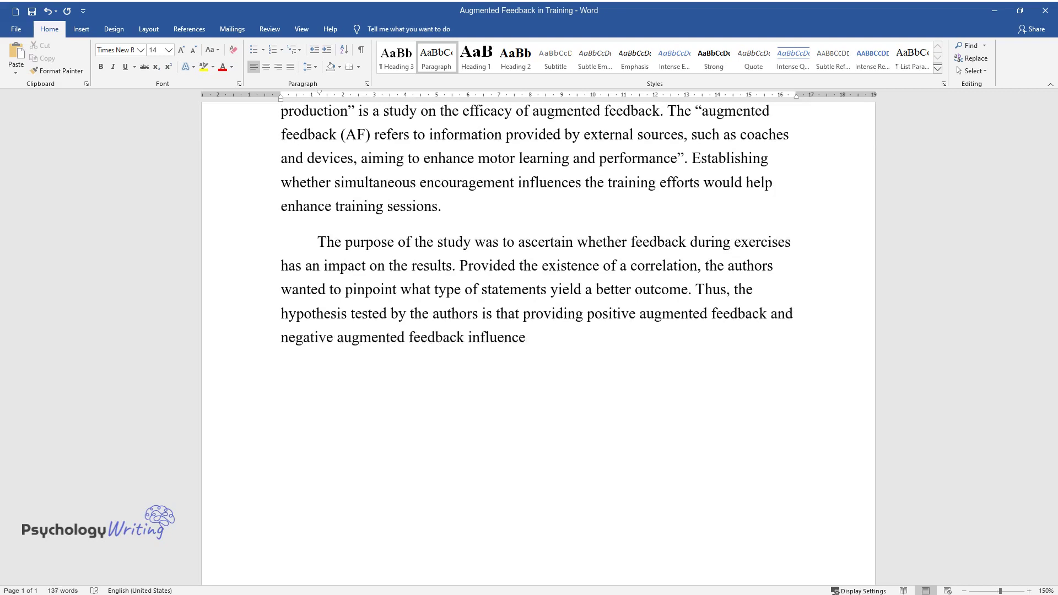
pyautogui.write('s “repeated maximal force producti')
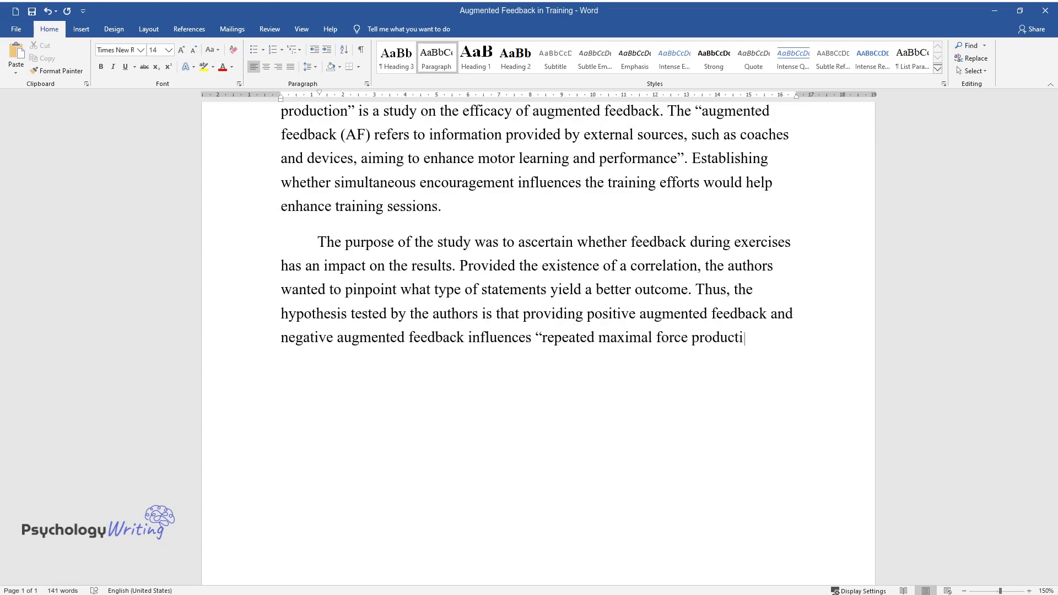
pyautogui.write('on with the elbow flexors among re')
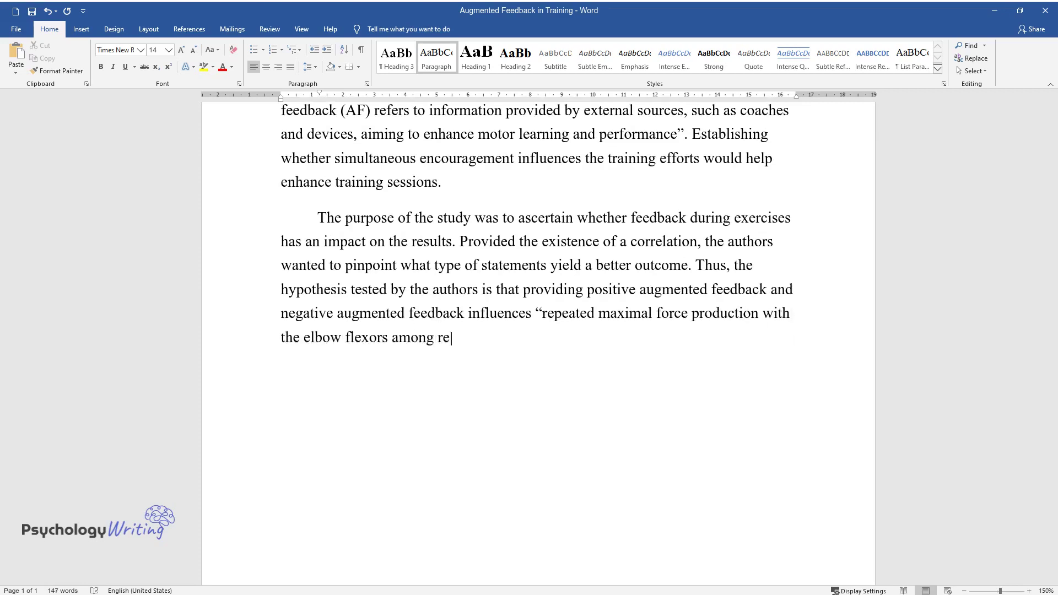
pyautogui.write('sistance-trained subjects”. The pot')
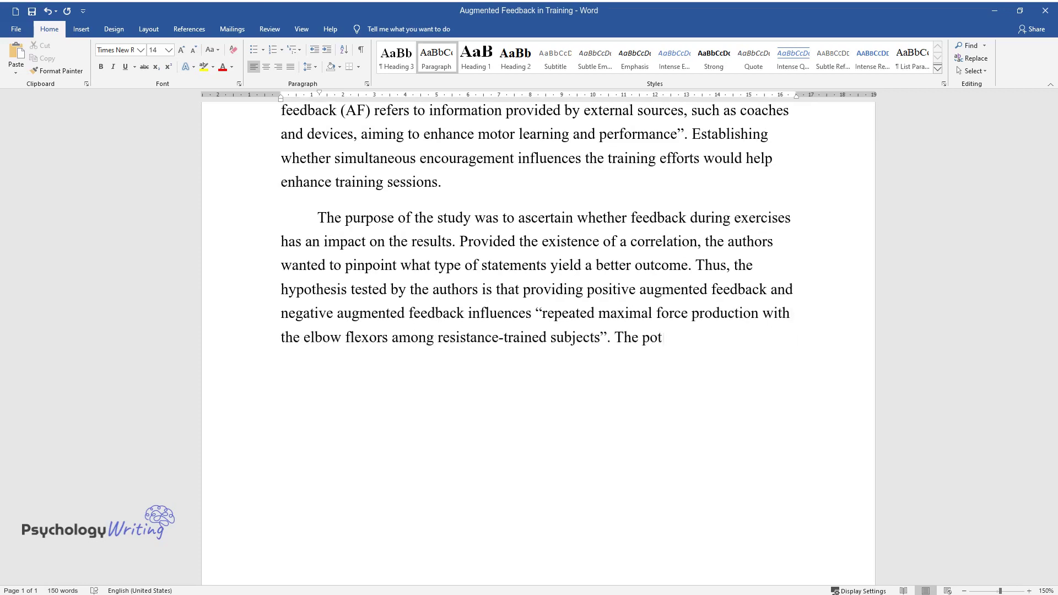
pyautogui.write('ential confirmation of the hypothesis would')
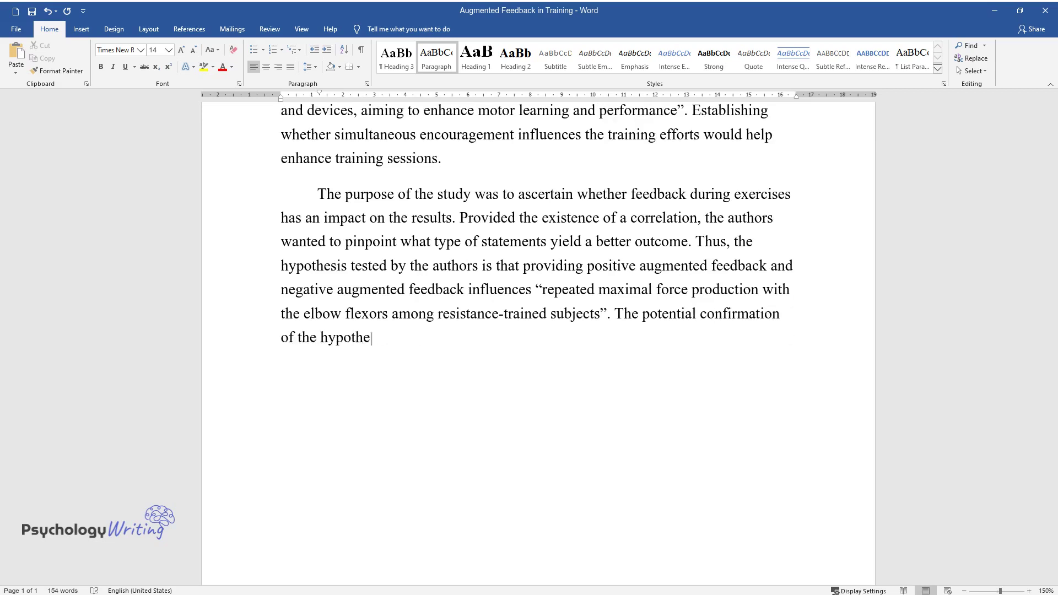
pyautogui.write(' suggest the inclusion of ')
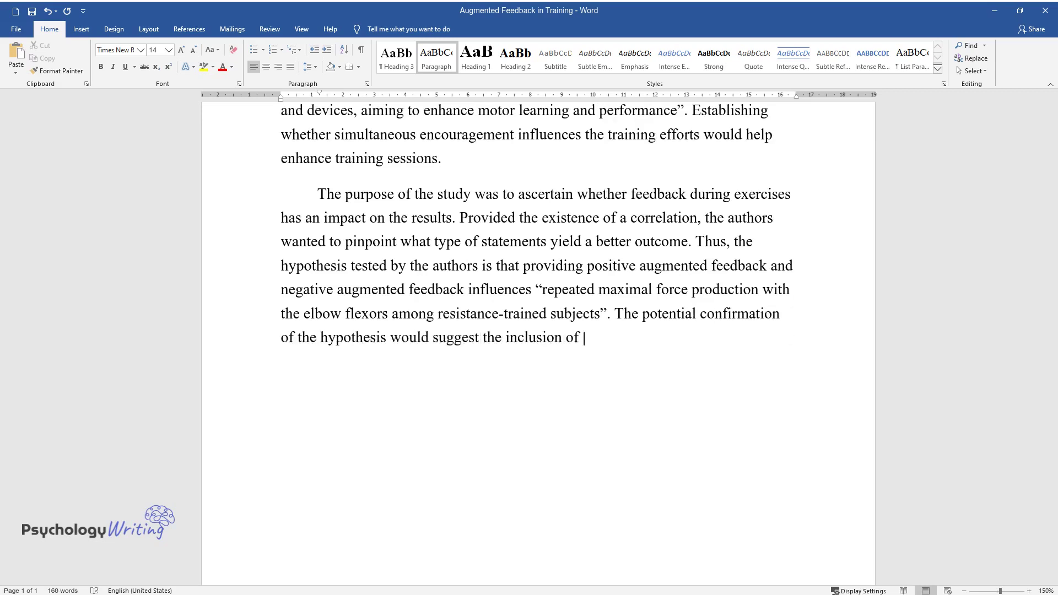
pyautogui.write('augmented feedback in training routines.')
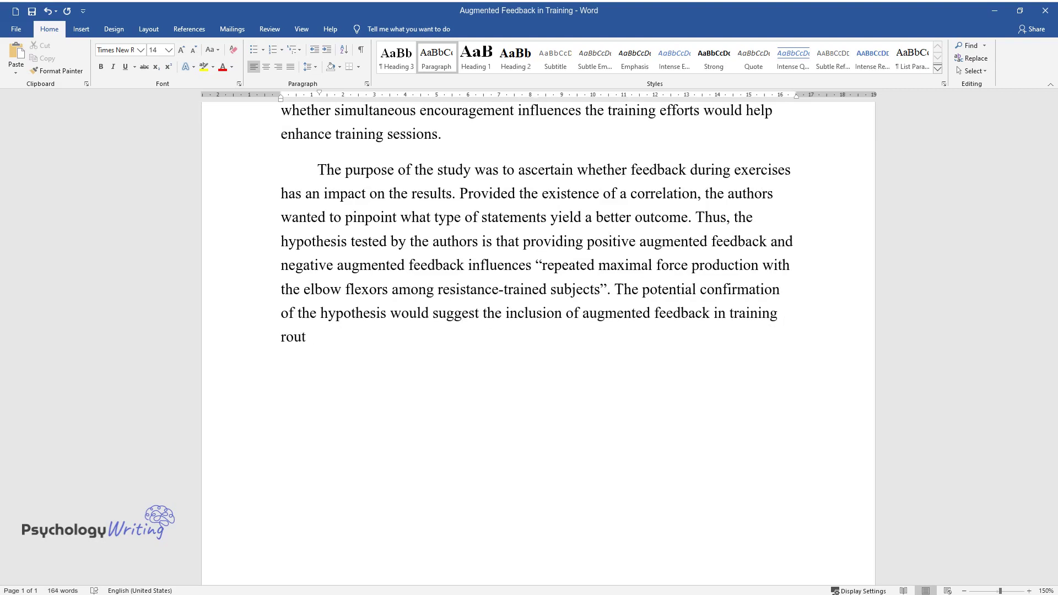
pyautogui.press('Return')
# Type the paragraph beginning 'The researchers decided to test the subjects via verbal motivation.'
pyautogui.write('The resea')
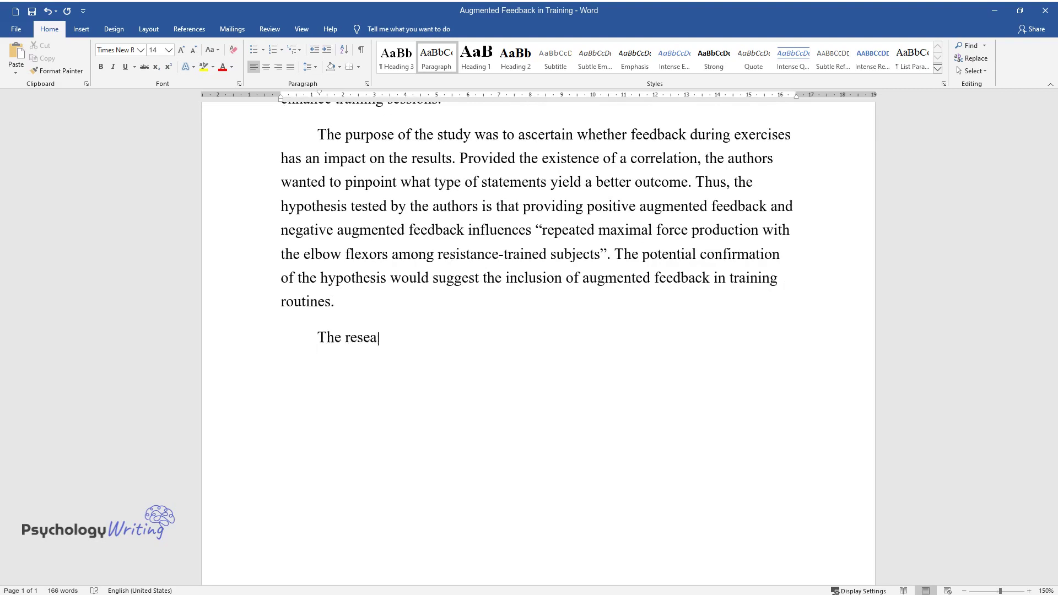
pyautogui.write('rchers decided to test the subjects ')
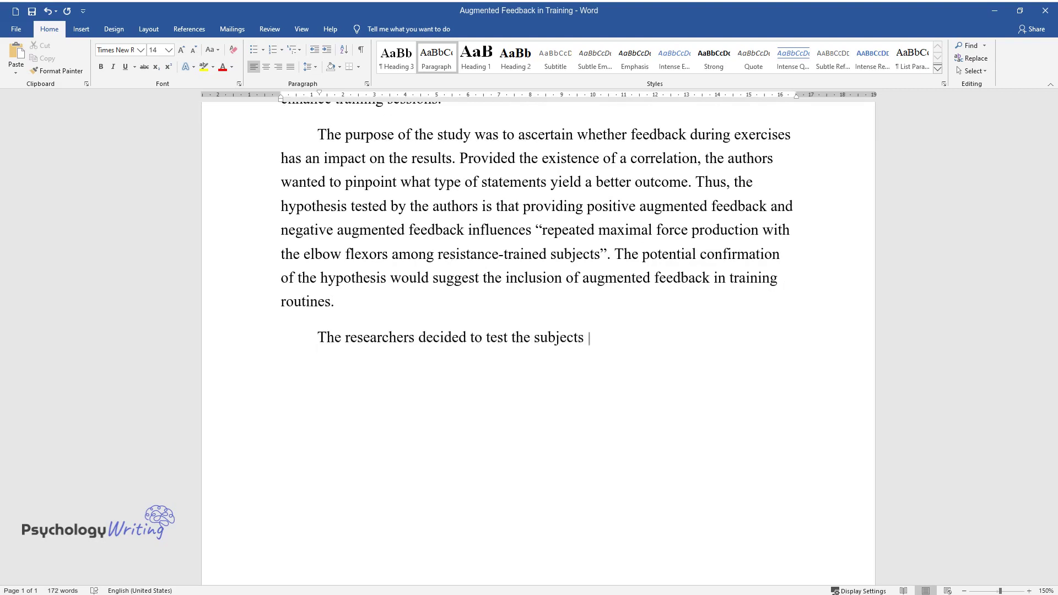
pyautogui.write("via verbal motivation. The feedback statements on the subjects'")
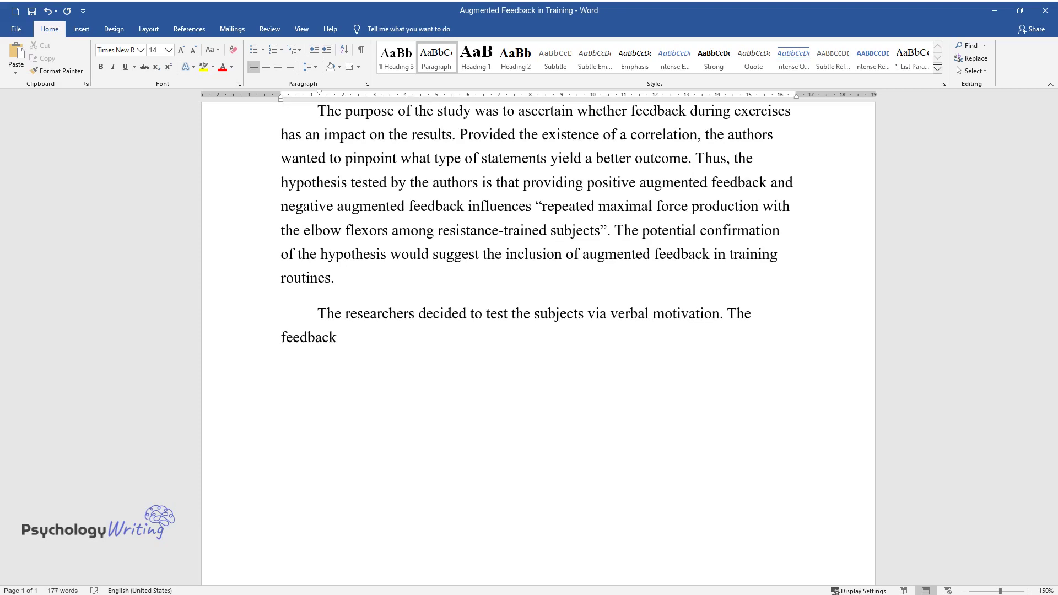
pyautogui.write(' perform')
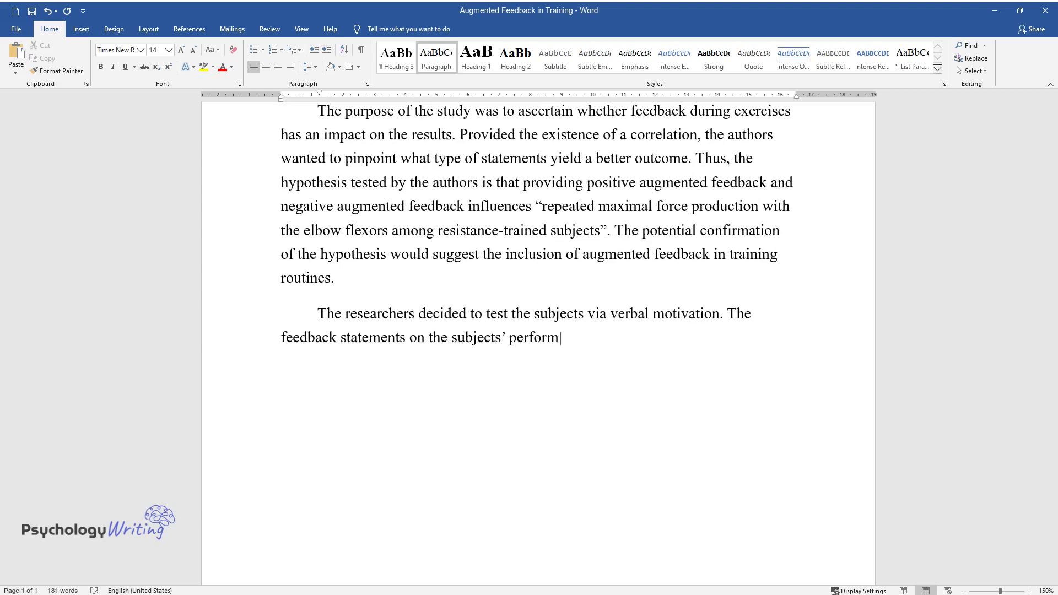
pyautogui.write('ance executed the role of the indepe')
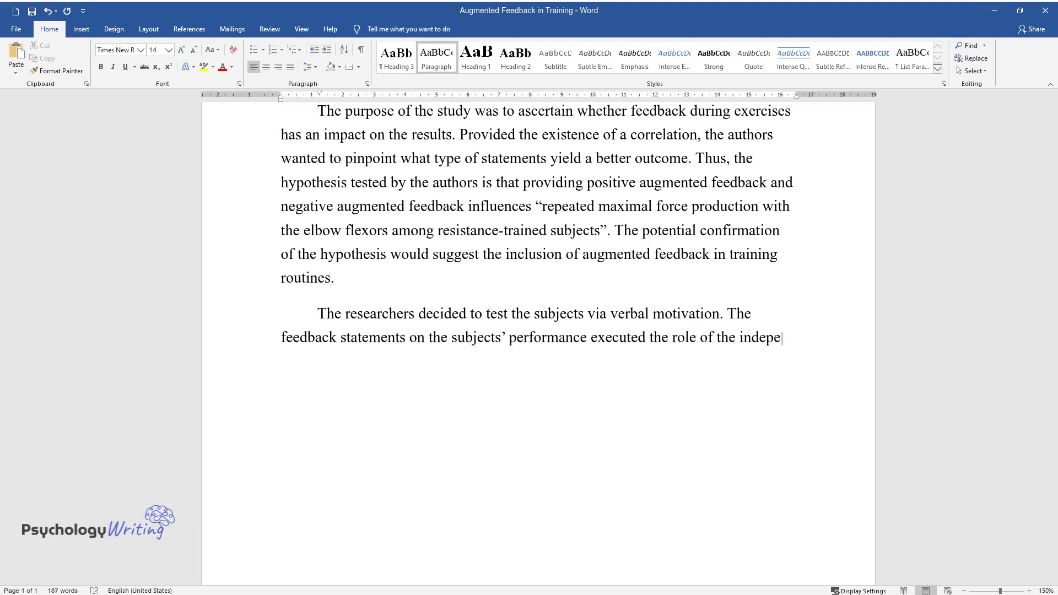
pyautogui.write('ndent variables, as they are the fe')
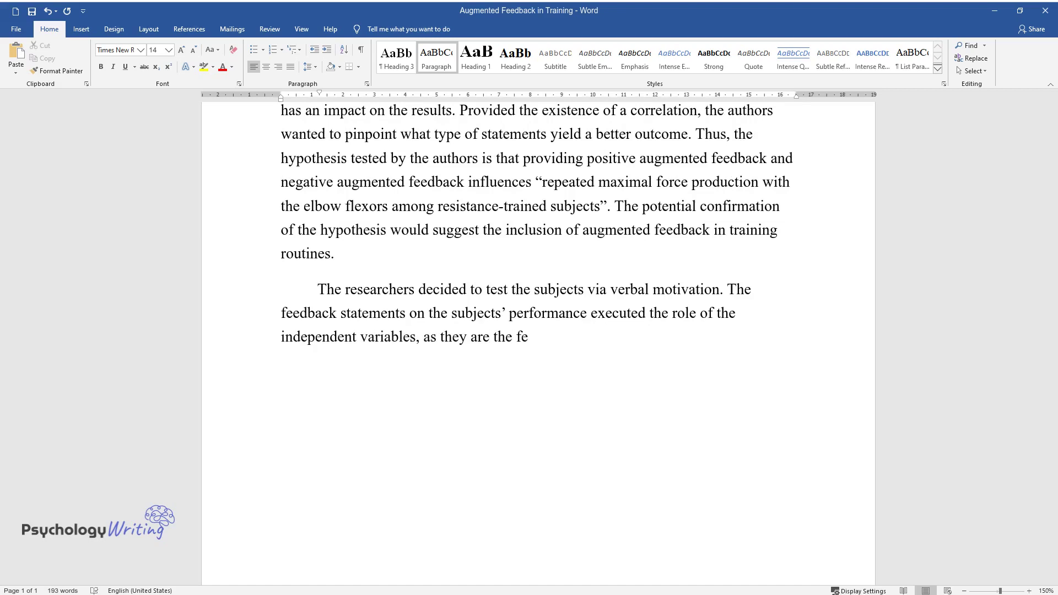
pyautogui.write('atures of the study that are not cha')
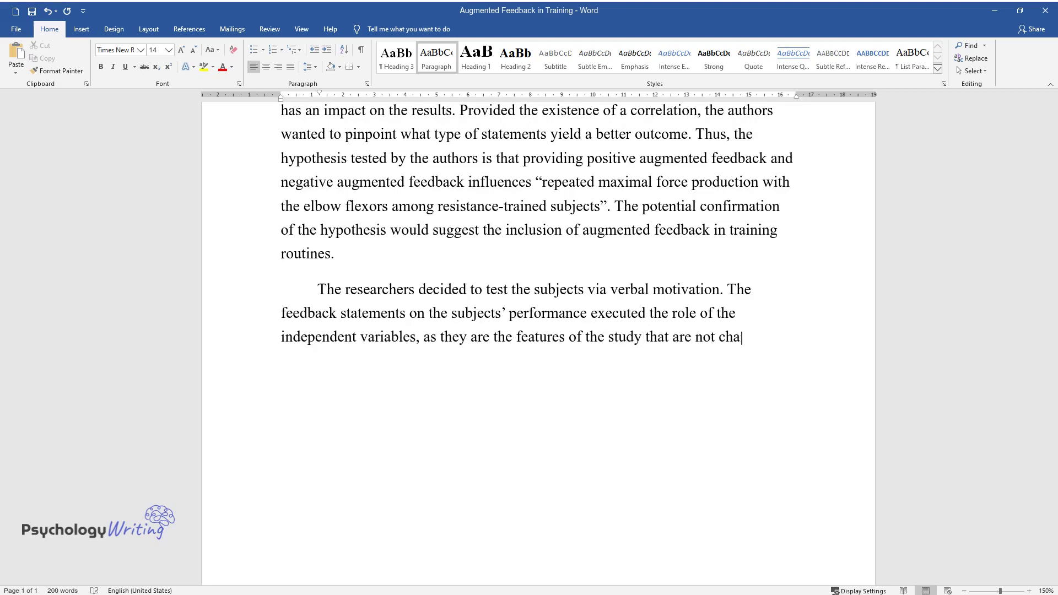
pyautogui.write('nging. The repeated force production of the elbow flexors and EMG activity of subjects after doing the exerc')
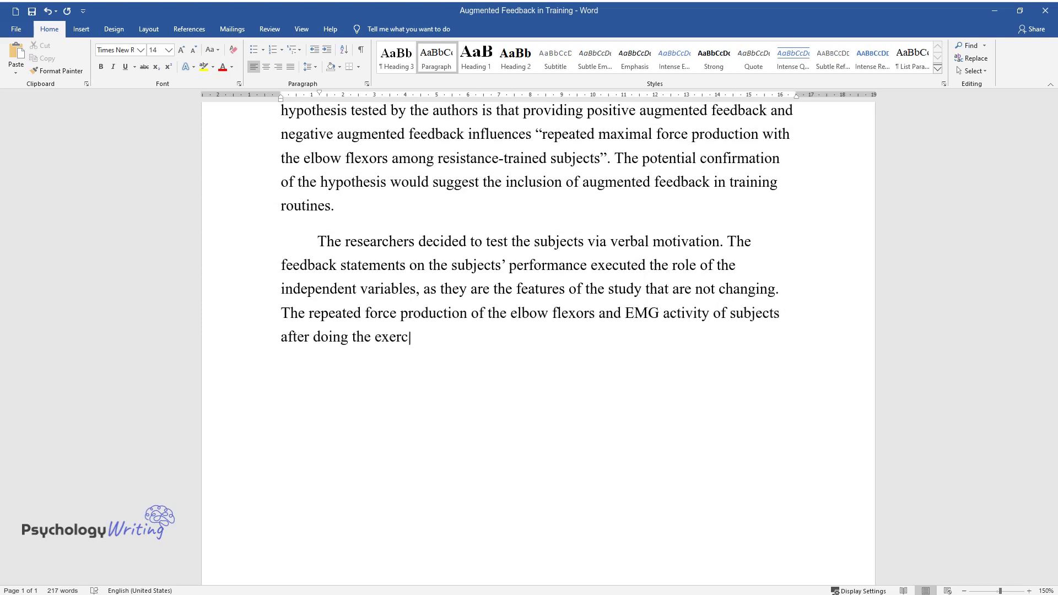
pyautogui.write('ises was the dependent variables si')
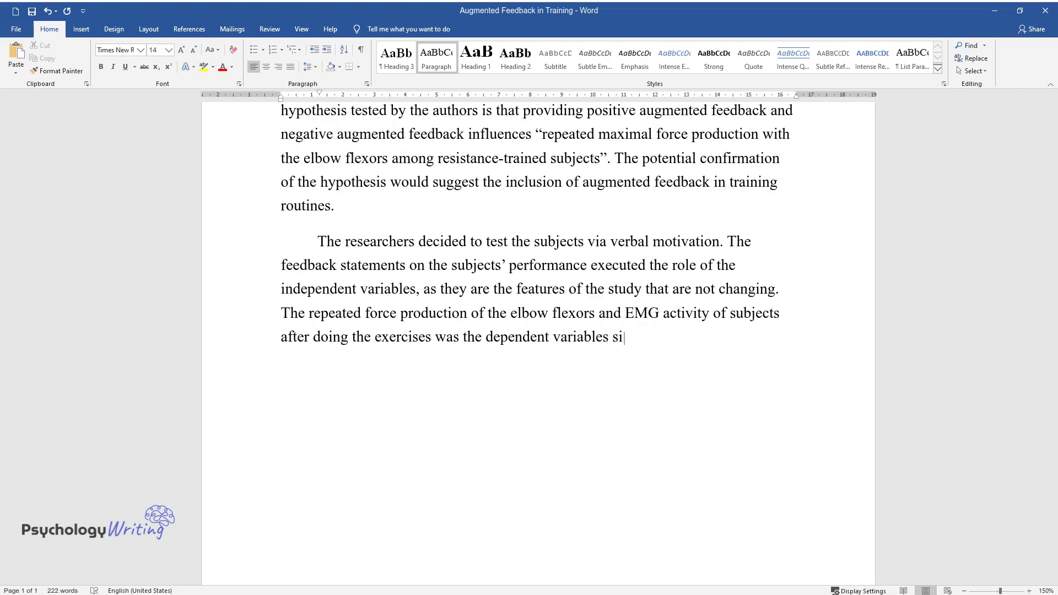
pyautogui.write('nce the indicators of the testing eq')
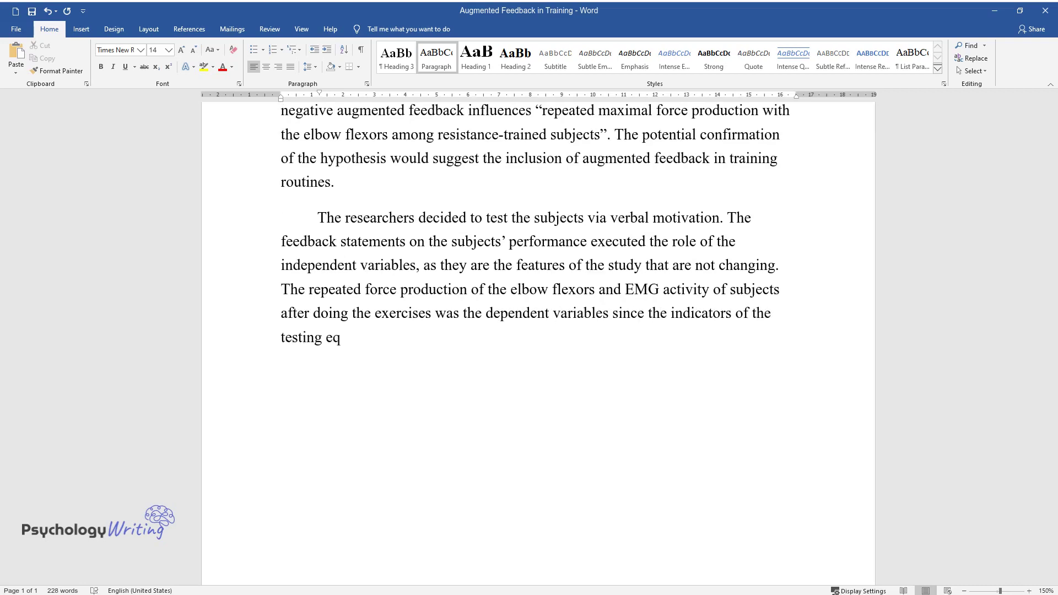
pyautogui.write('uipment were based on the inclusion of feedback statements.')
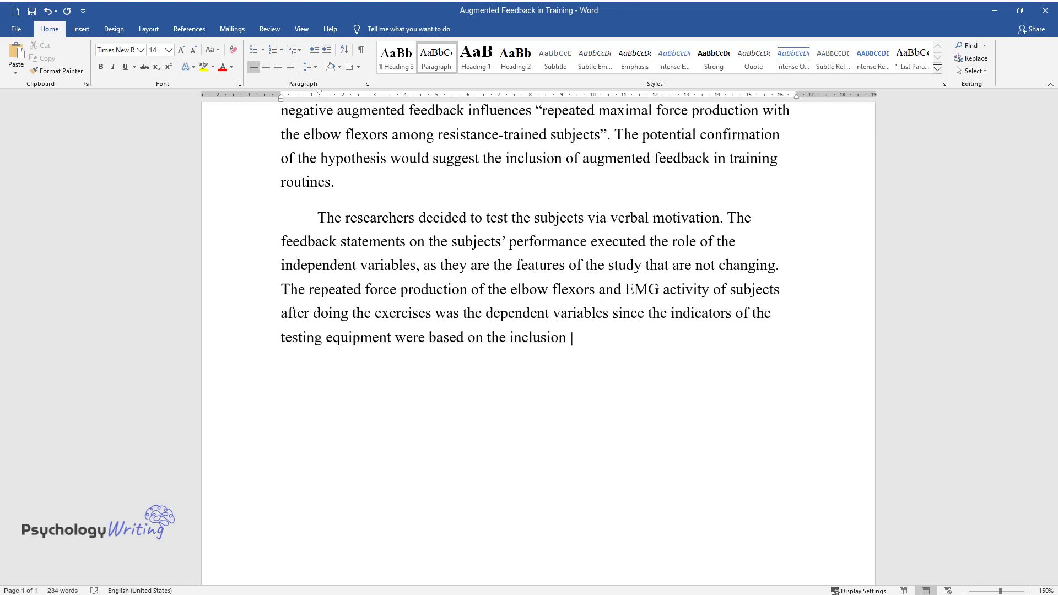
pyautogui.press('Return')
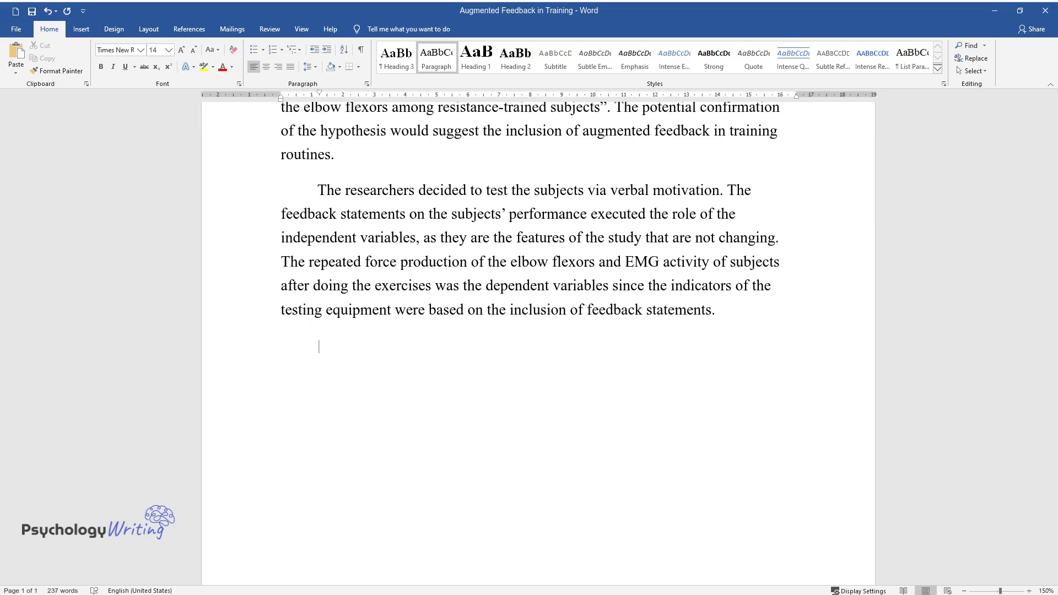
# Type the paragraph beginning 'The experiment required its subjects to participate in three sessions…'
pyautogui.write('The experiment requi')
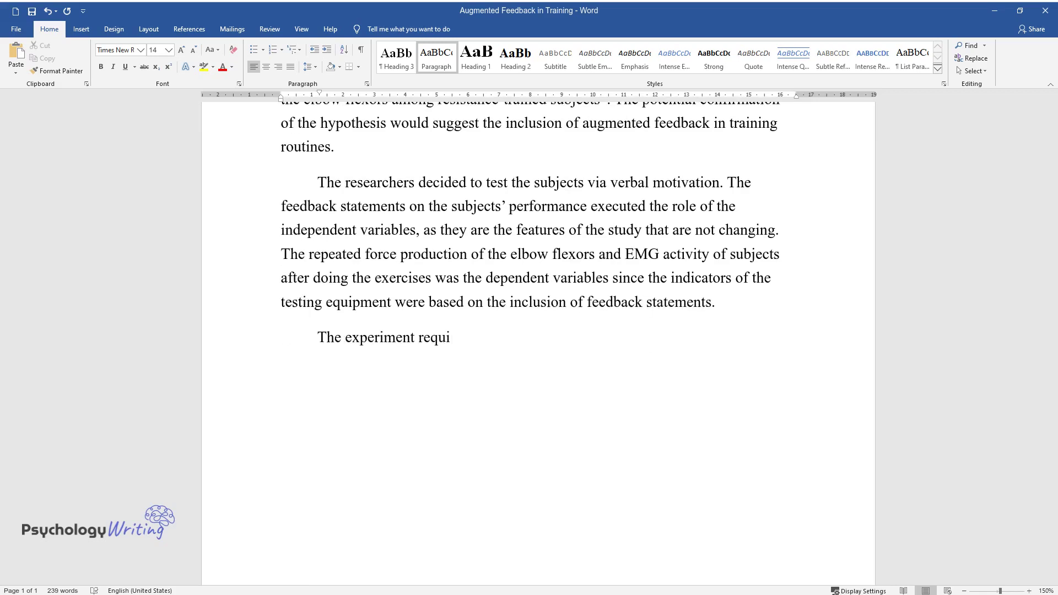
pyautogui.write('red its subjects to participate in')
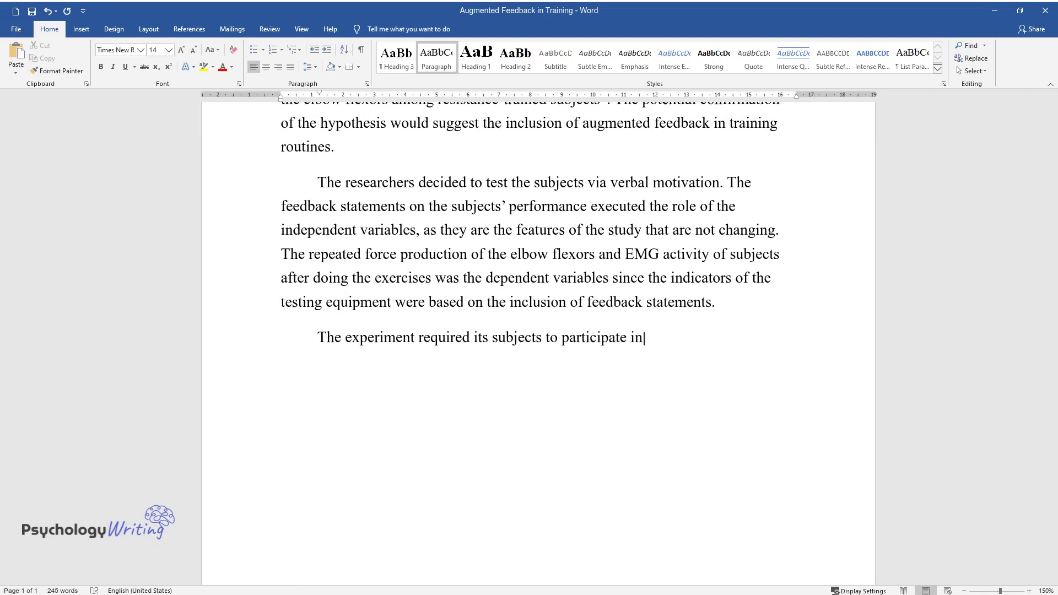
pyautogui.write(' three sessions, with two to eigh')
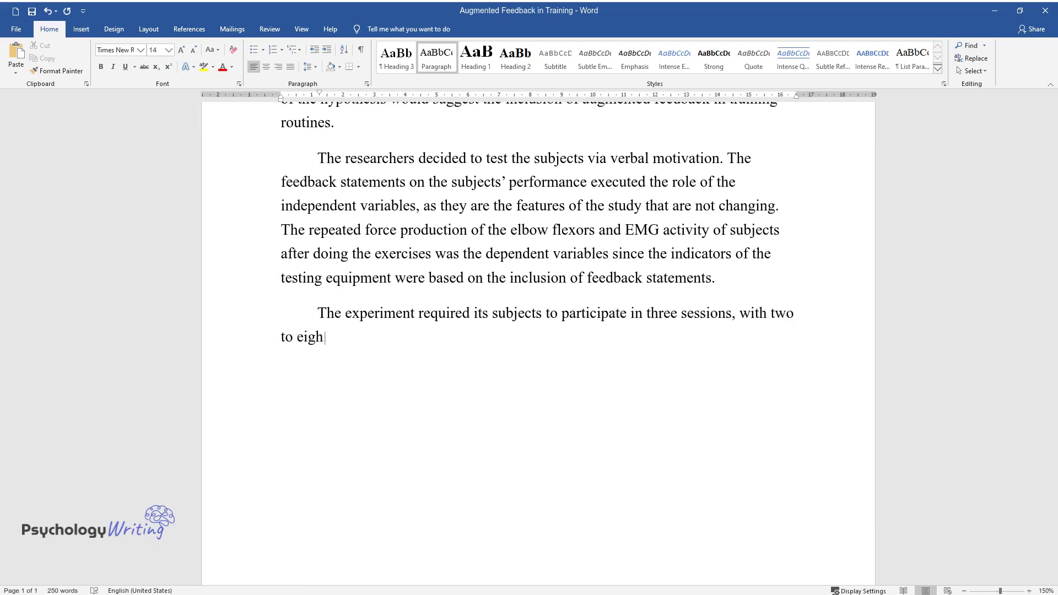
pyautogui.write('t days in between. A session cons')
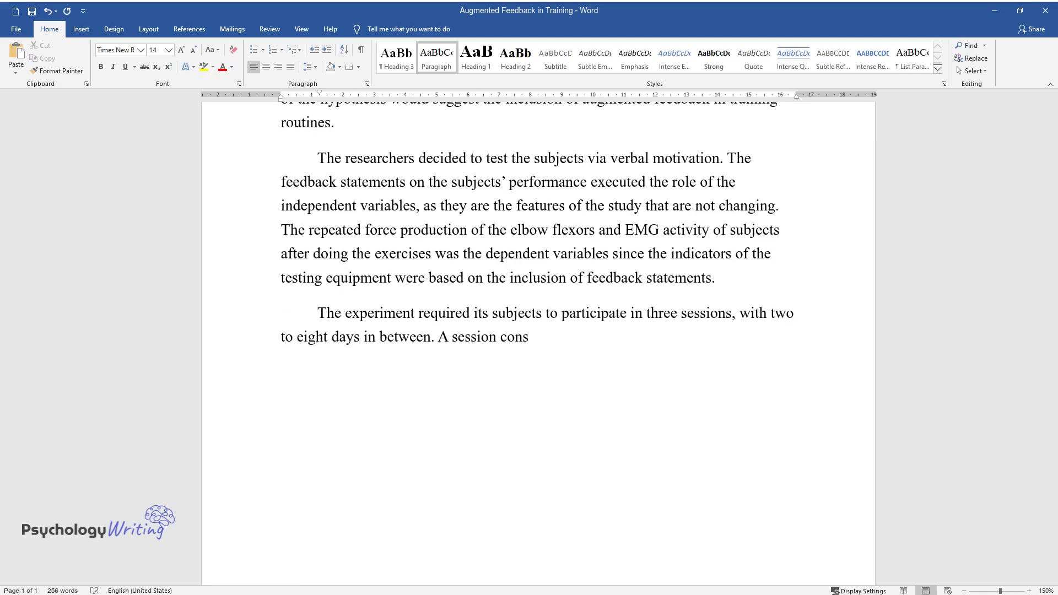
pyautogui.write('isted of a warm-up that took the f')
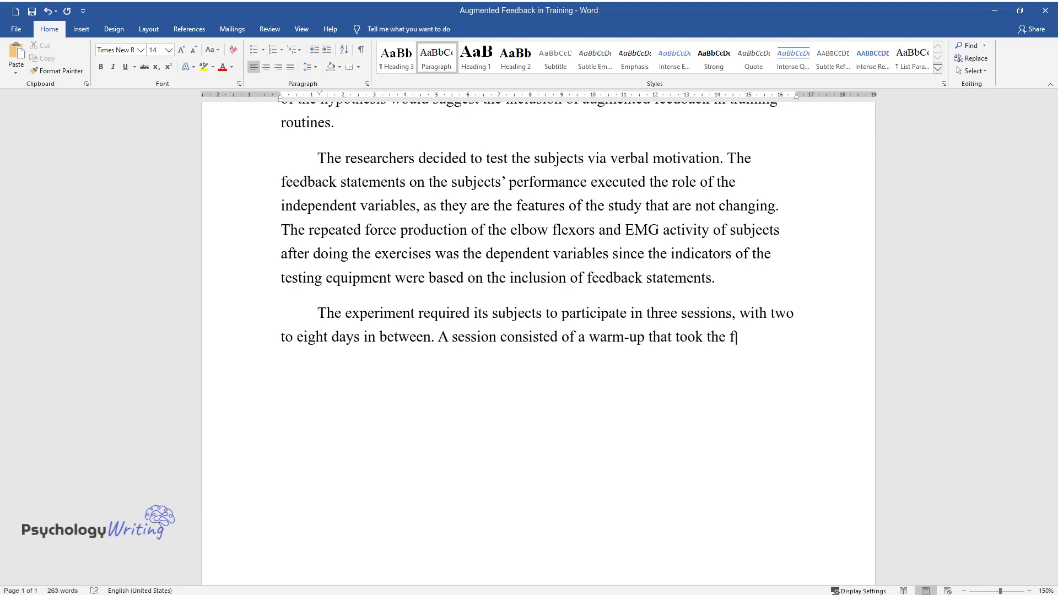
pyautogui.write('orm of five-minute cycling and wa')
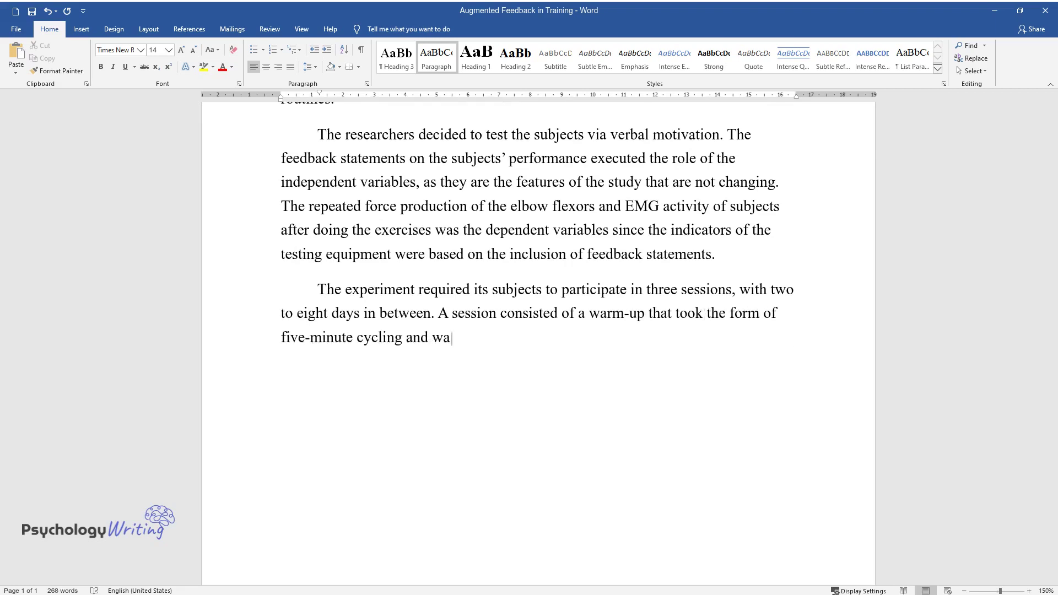
pyautogui.write('s followed by contractions done b')
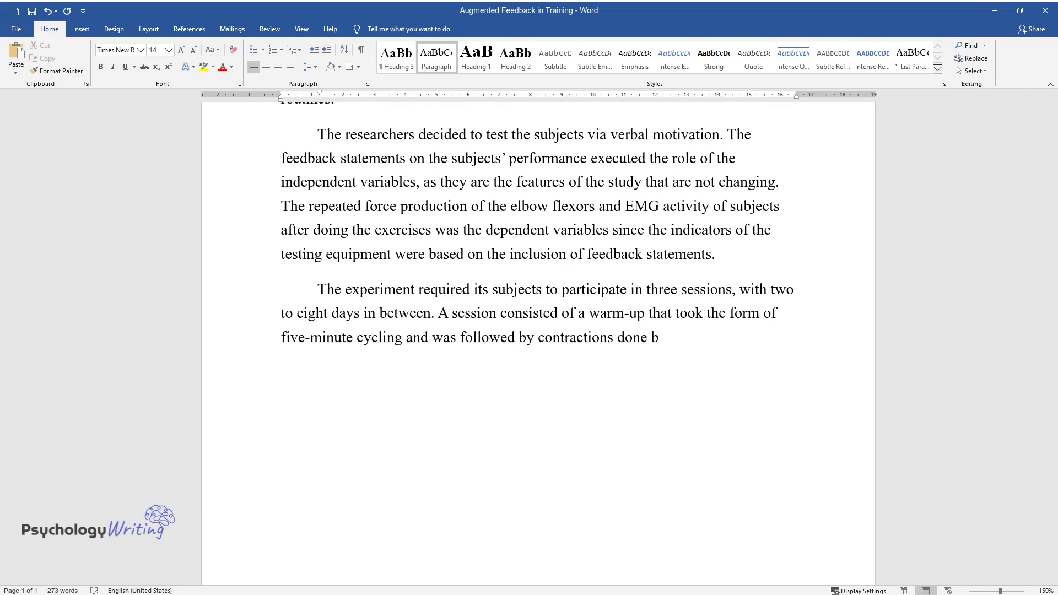
pyautogui.write('y elbow flexors. The equipment ana')
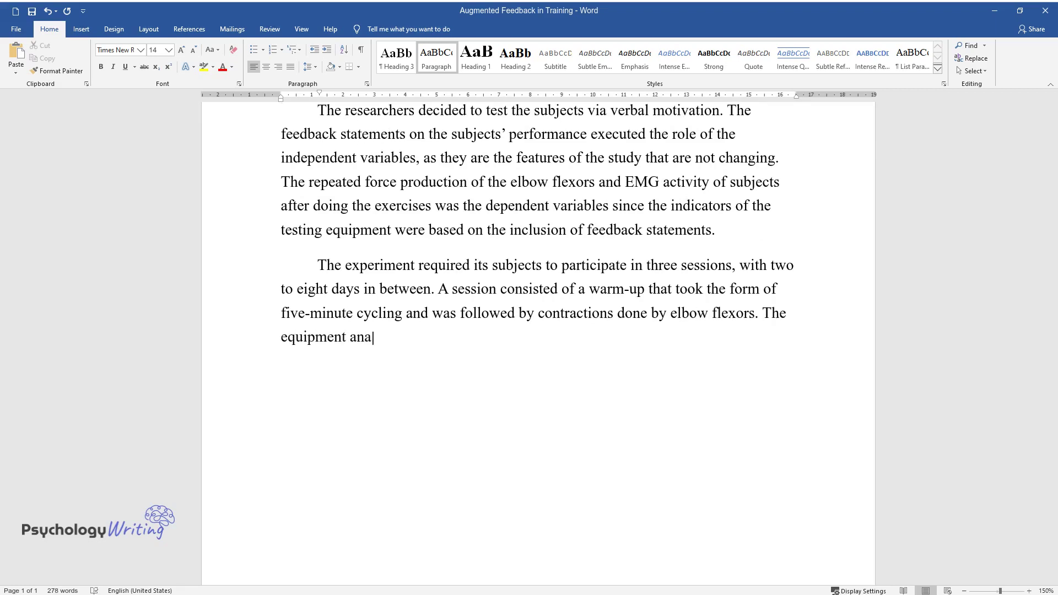
pyautogui.write('lyzed maximal voluntary contracti')
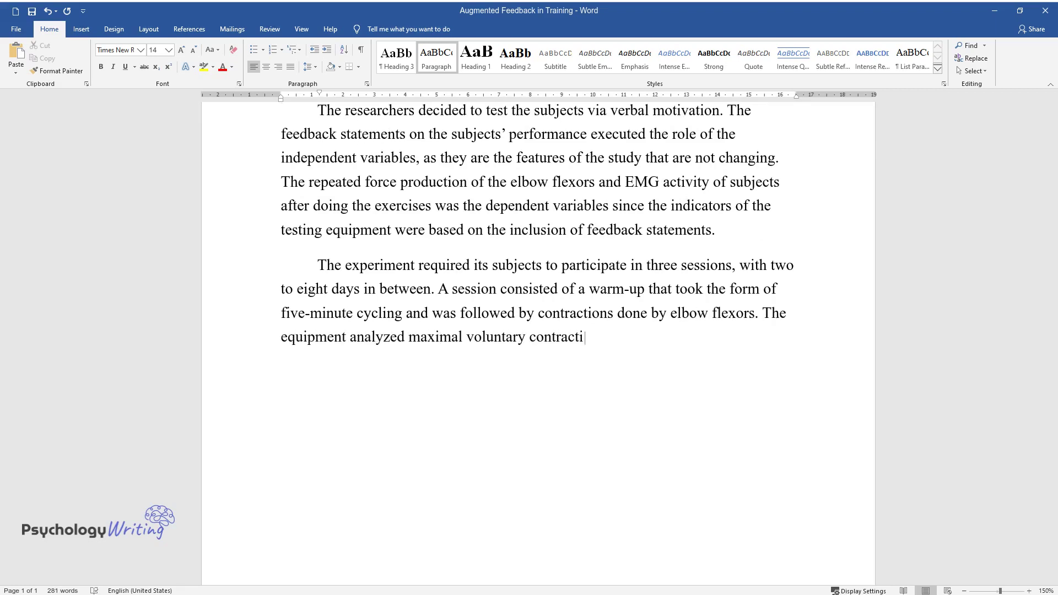
pyautogui.write('on, while the subjects received f')
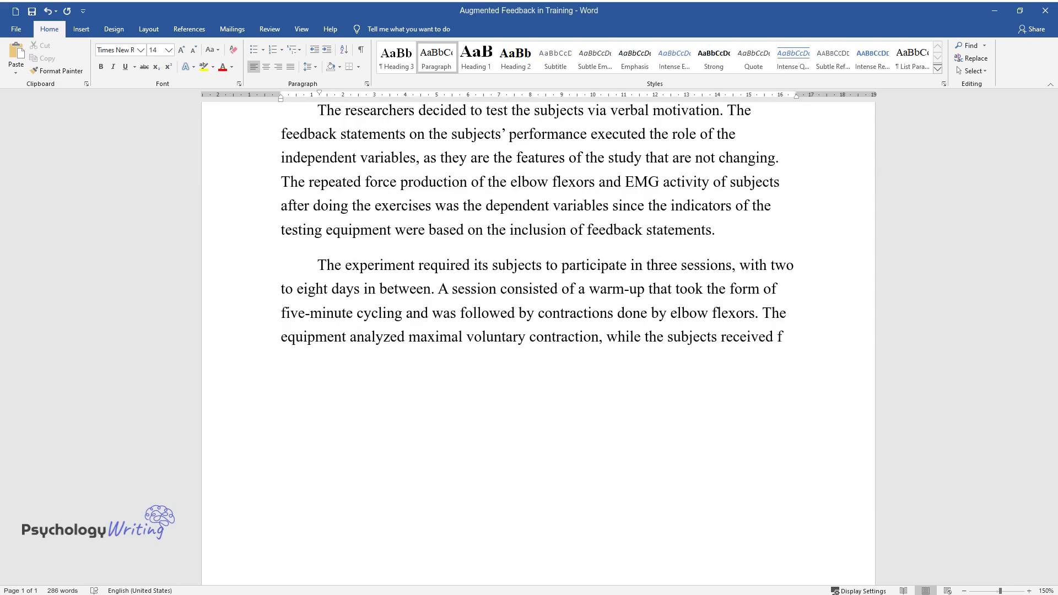
pyautogui.write('eedback on their output. During the sessions, a neutral female voic')
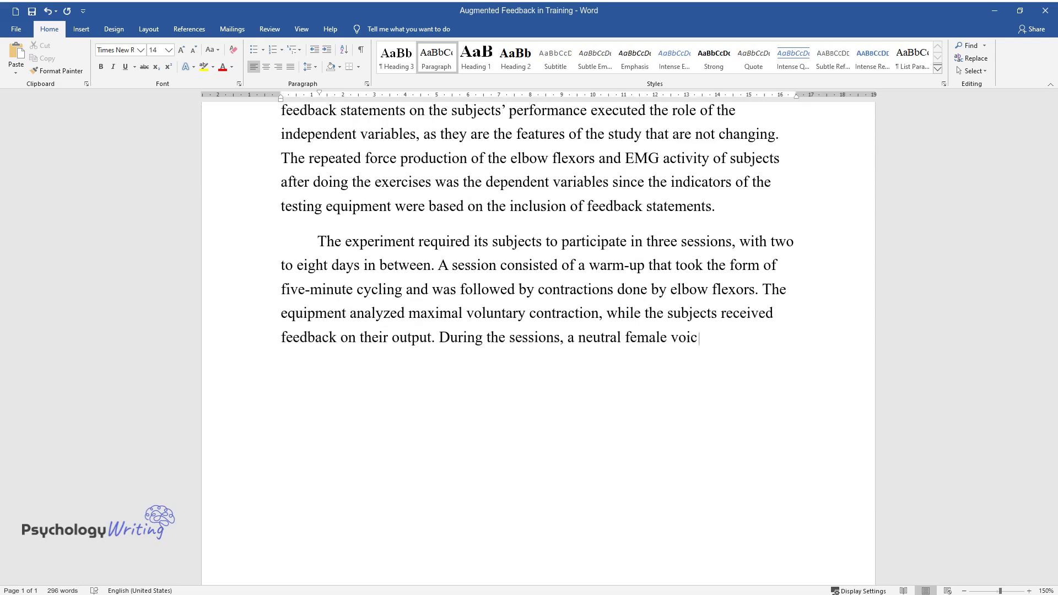
pyautogui.write('e provided feedback statements. P')
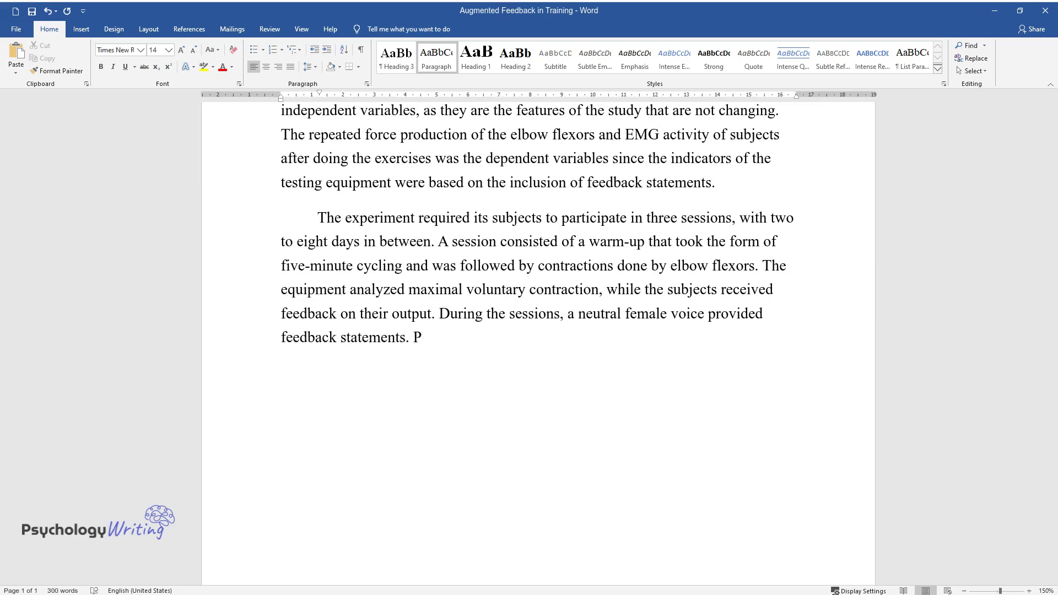
pyautogui.write('ositive AF was represented by phra')
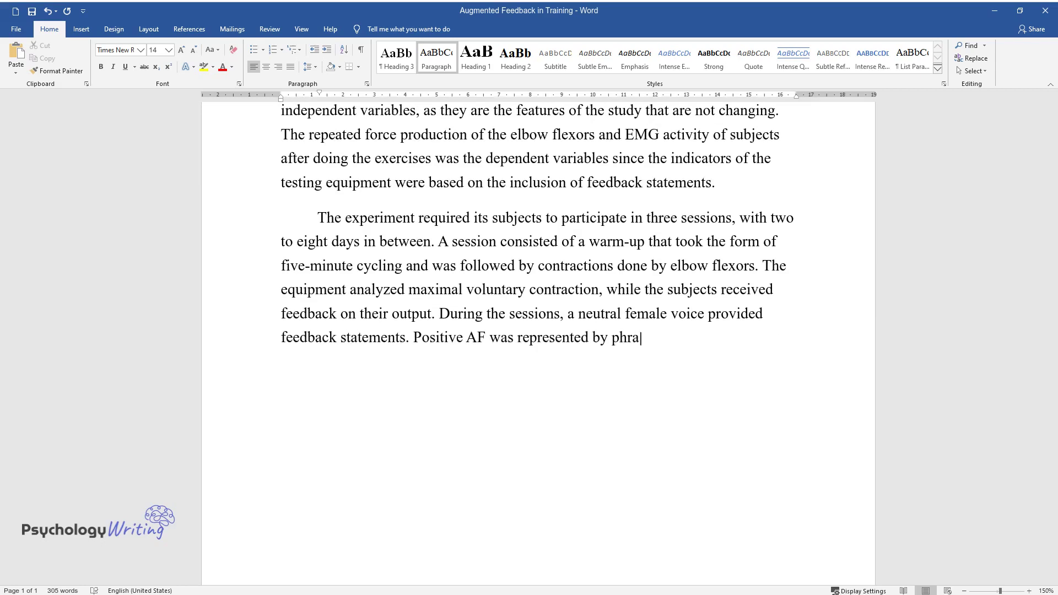
pyautogui.write('ses such as “great effort”, “excellent va')
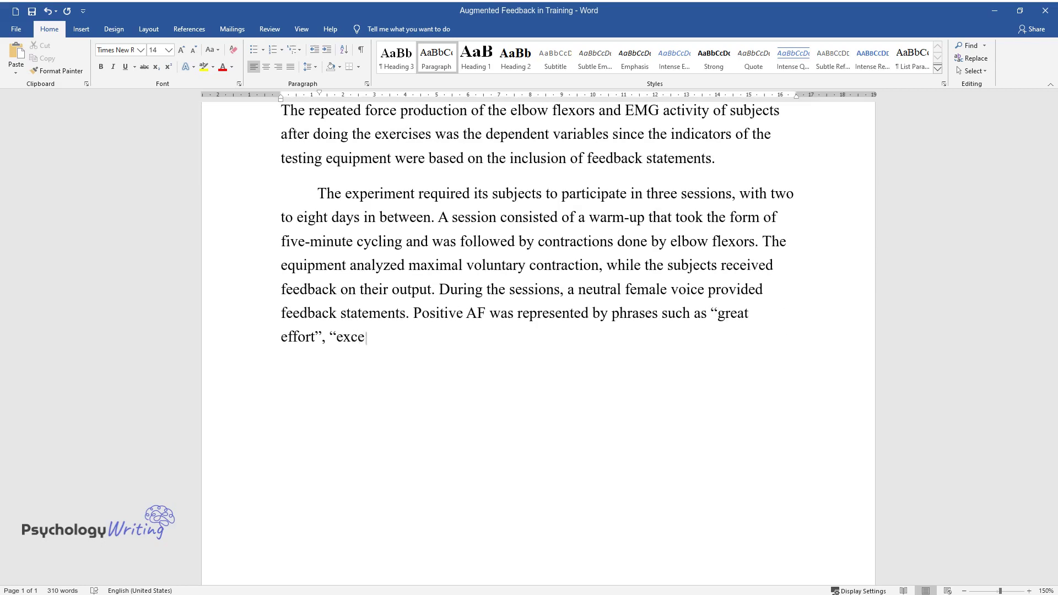
pyautogui.write('lues”, “looking strong”,')
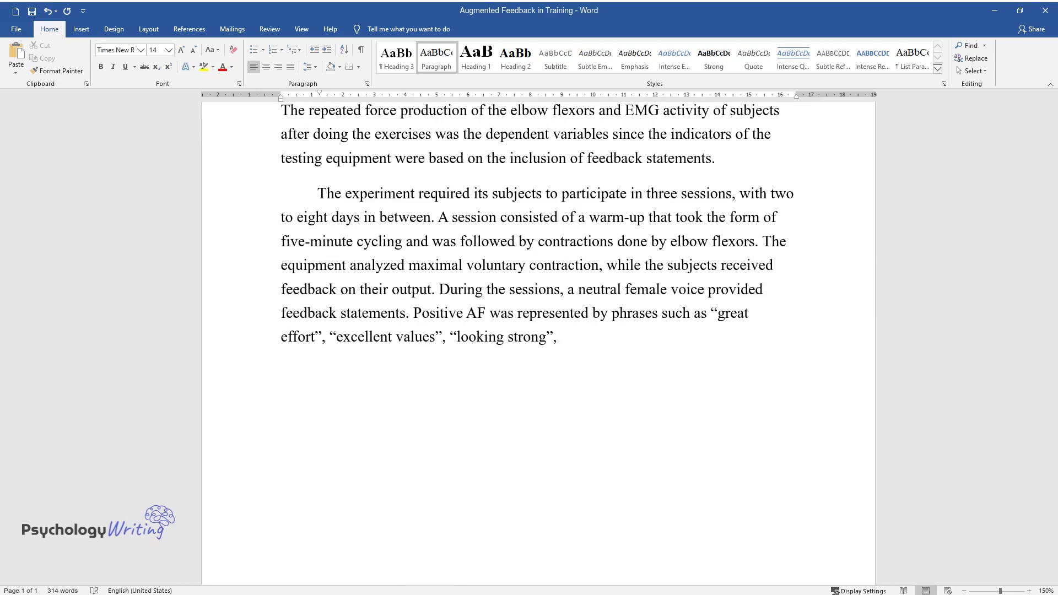
pyautogui.write(' while “You’re not trying”, “Low va')
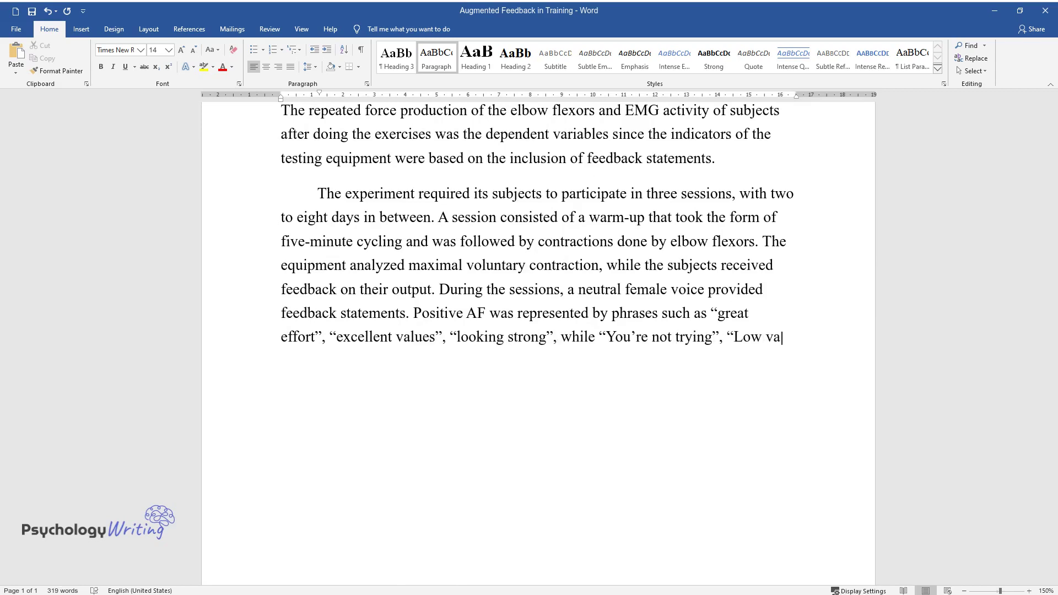
pyautogui.write('lues”, and “You can do better” pr')
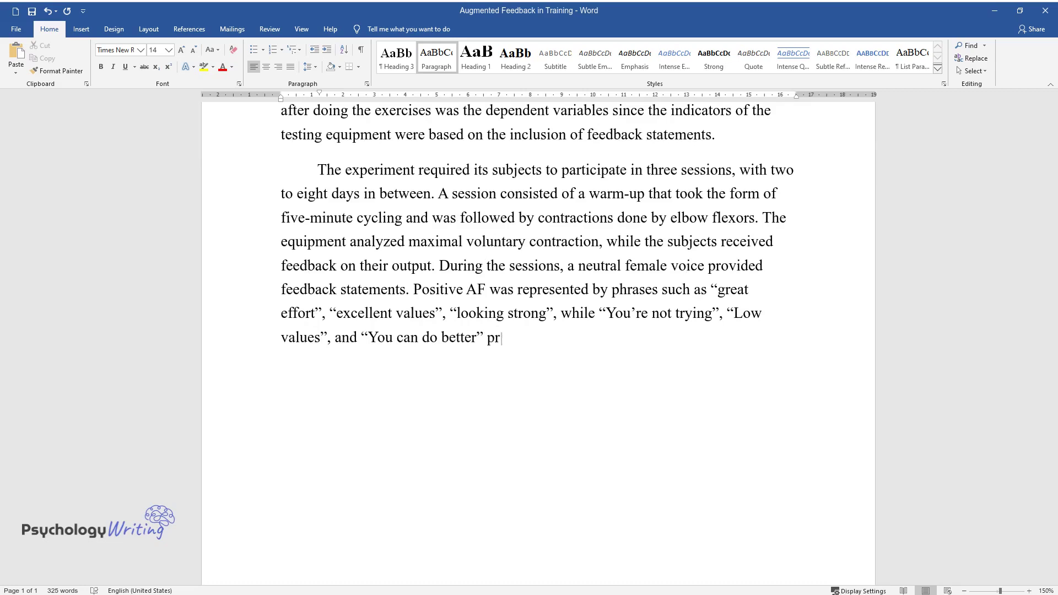
pyautogui.write('ovided negative feedback. The aut')
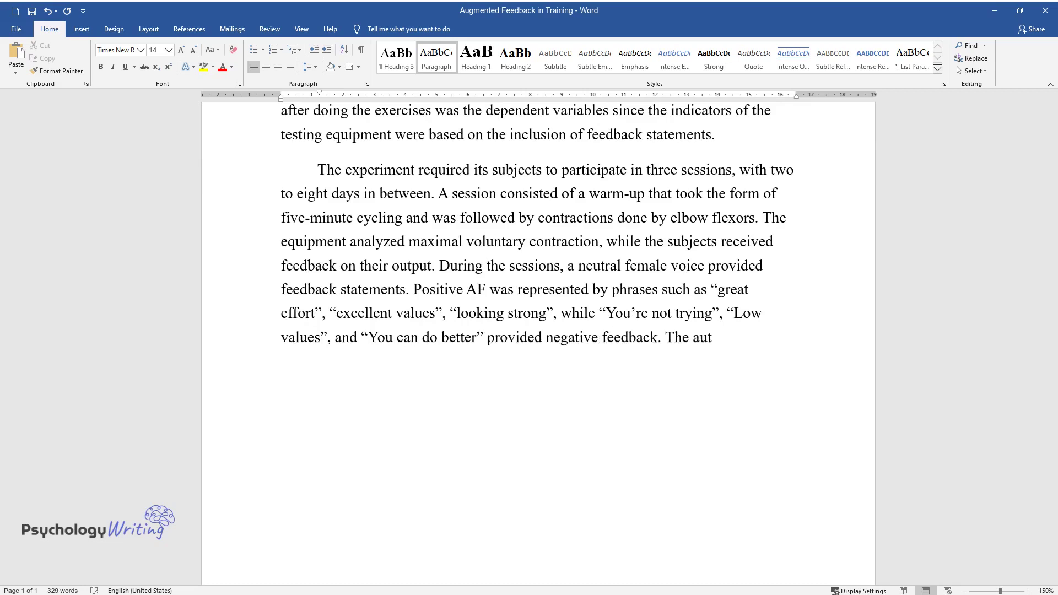
pyautogui.write('hors attribute the choice of state')
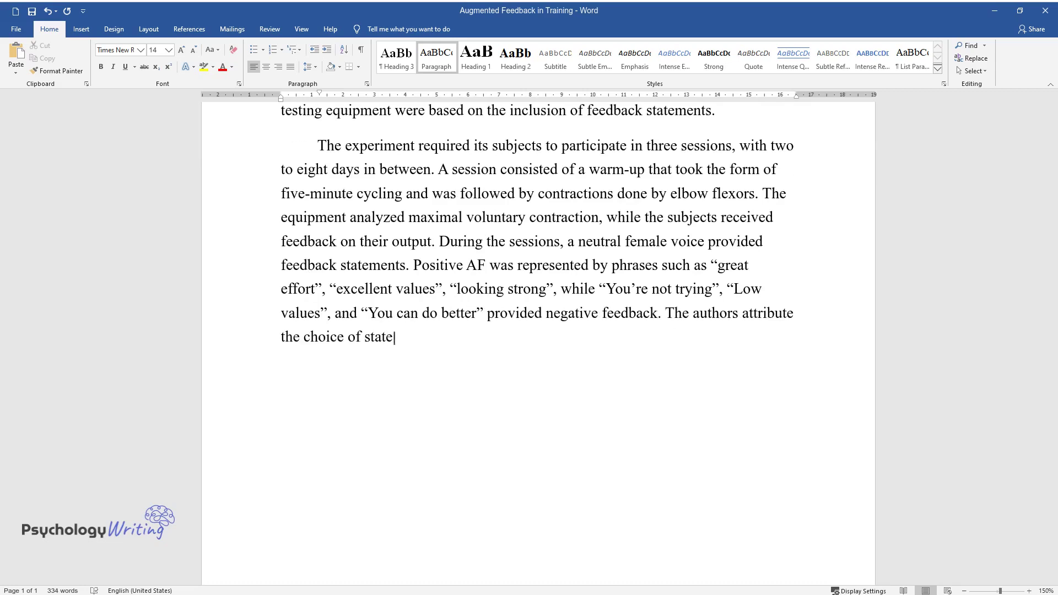
pyautogui.write('ments to their simplicity and common usage.')
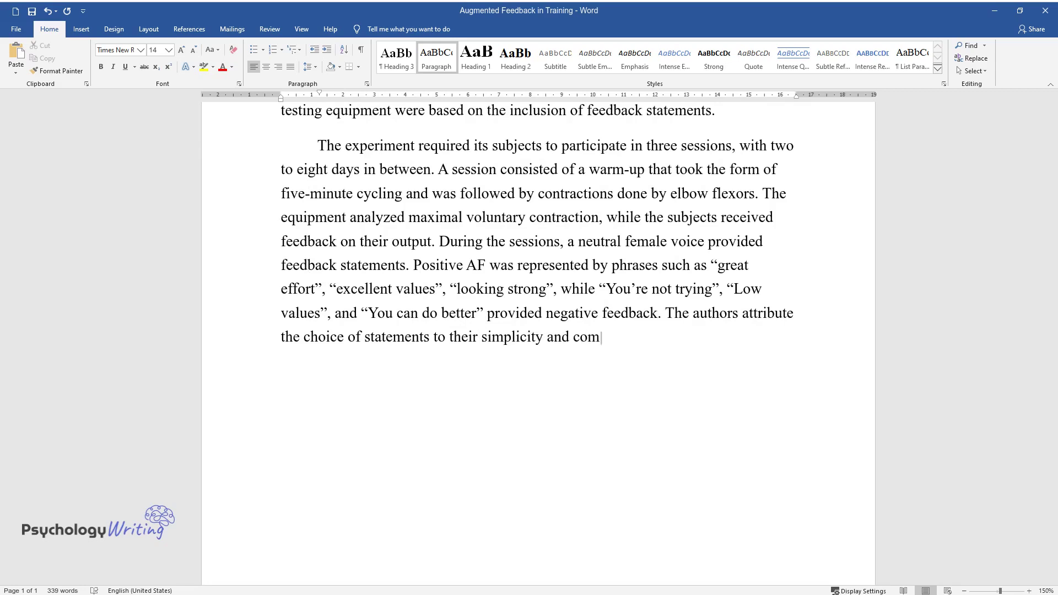
pyautogui.press('Return')
# Type the paragraph beginning 'The main finding of the study is that negative feedback…'
pyautogui.write('The ma')
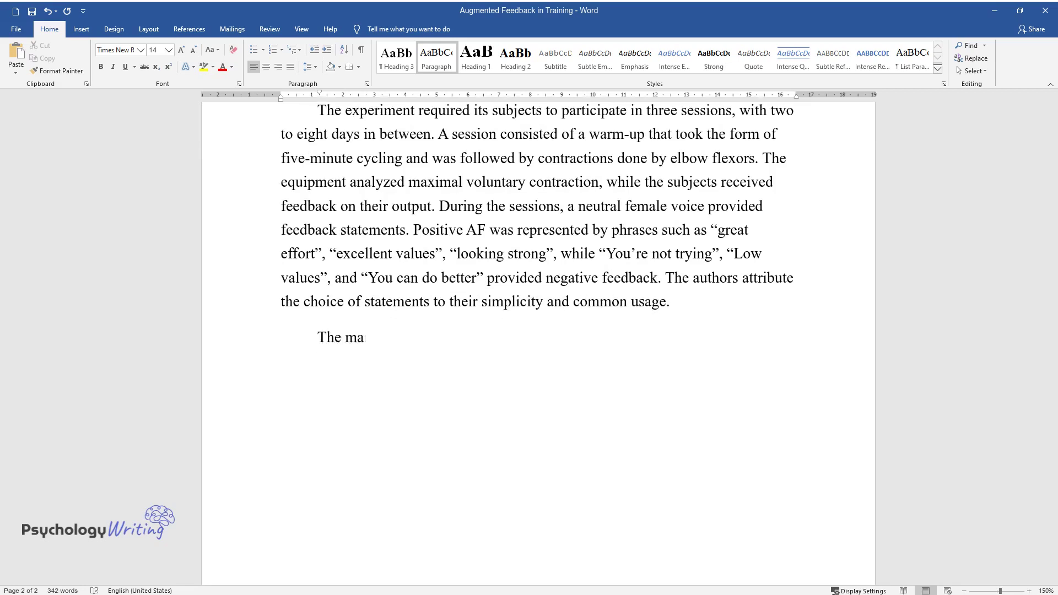
pyautogui.write('in finding of the study is that neg')
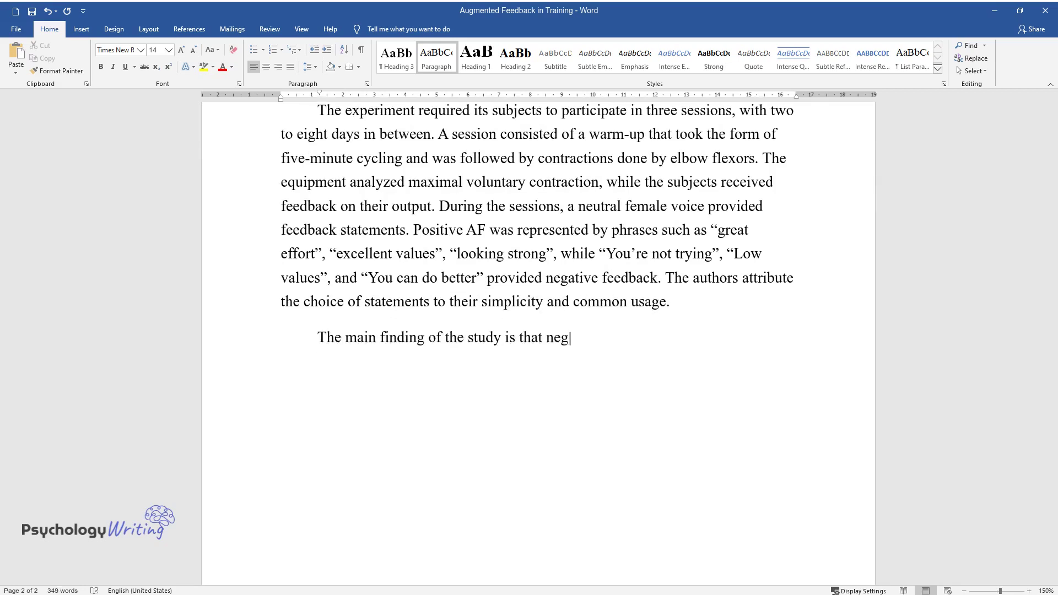
pyautogui.write('ative feedback caused the subjects ')
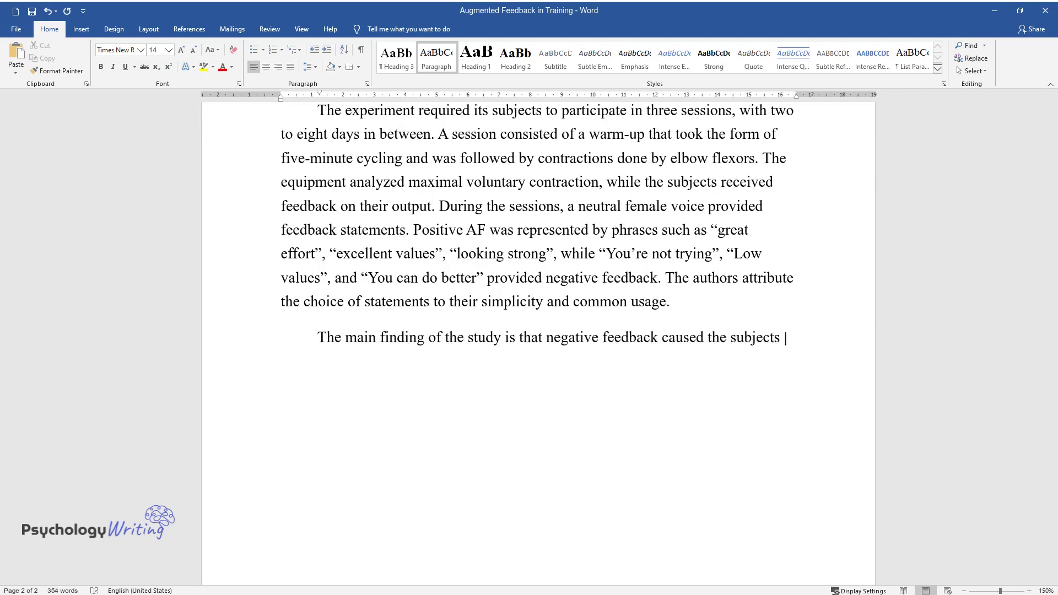
pyautogui.write('to deliver stronger contractions. T')
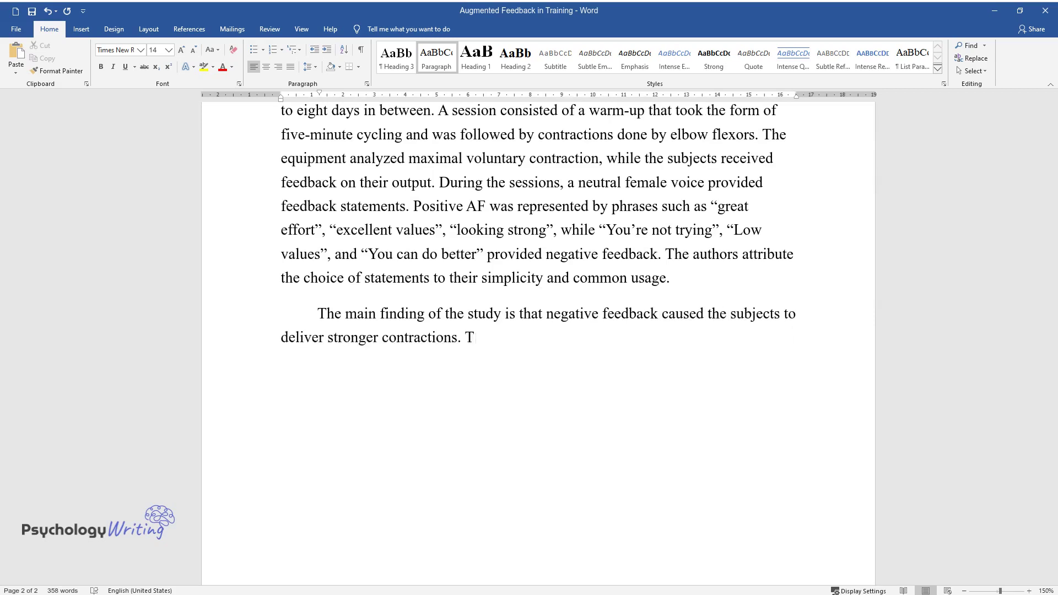
pyautogui.write('he researchers explain the efficienc')
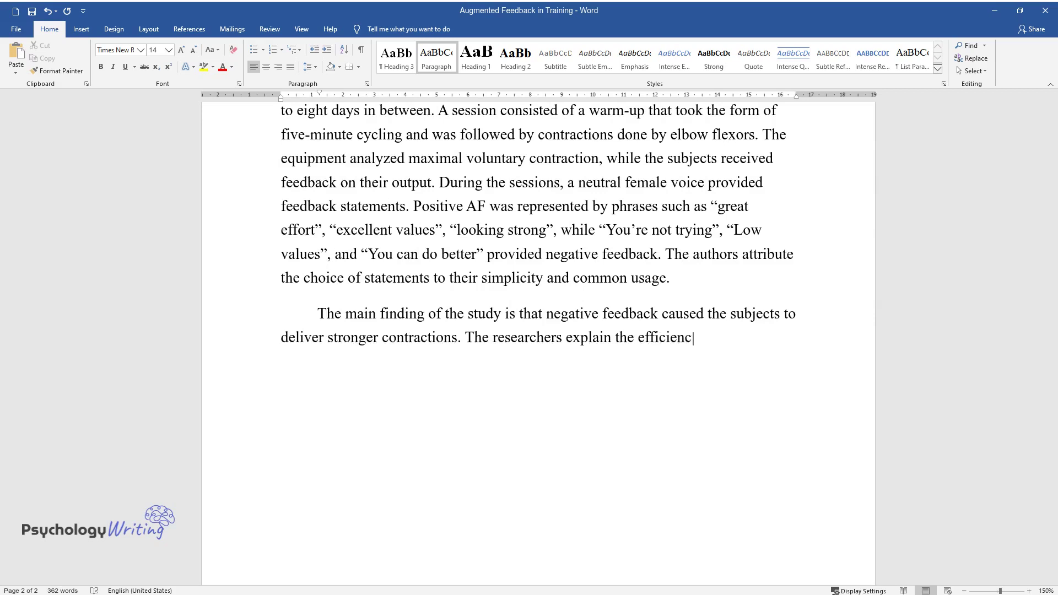
pyautogui.write('y of negative feedback by the subj')
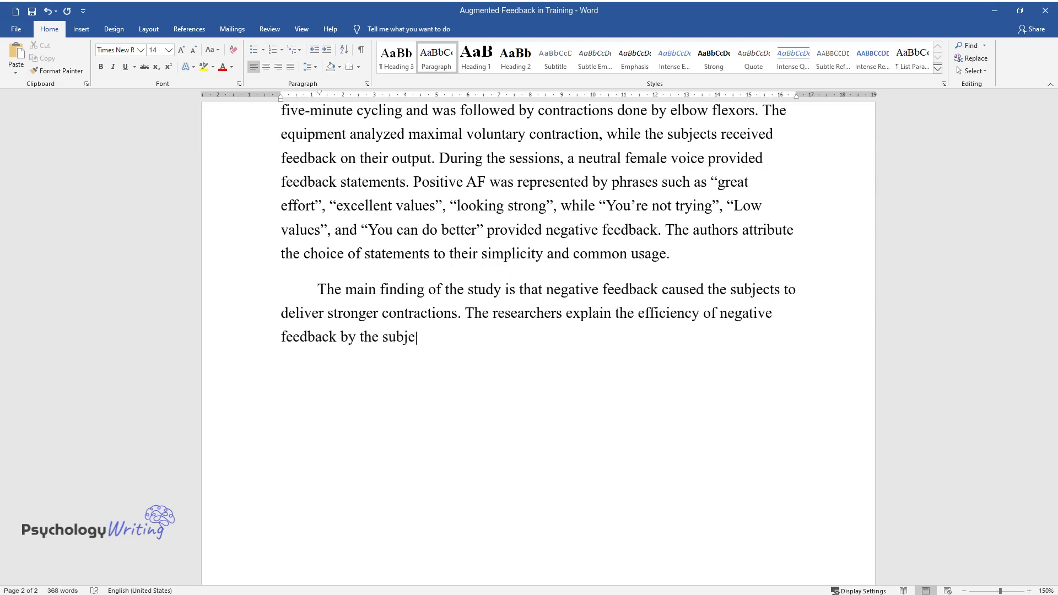
pyautogui.write('ects’ anger that they feel after neg')
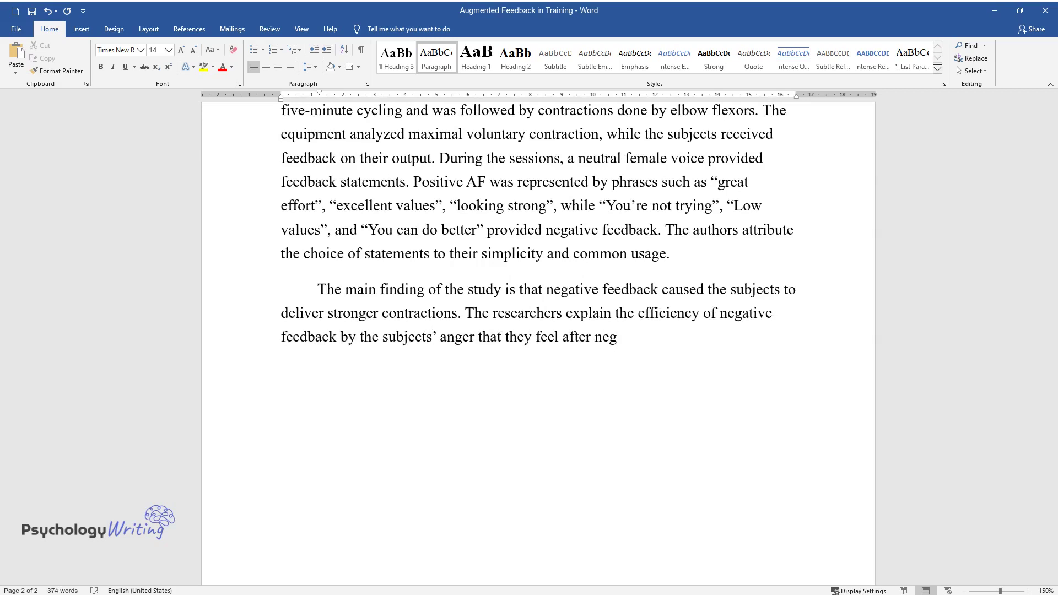
pyautogui.write('ative evaluations of their efforts.')
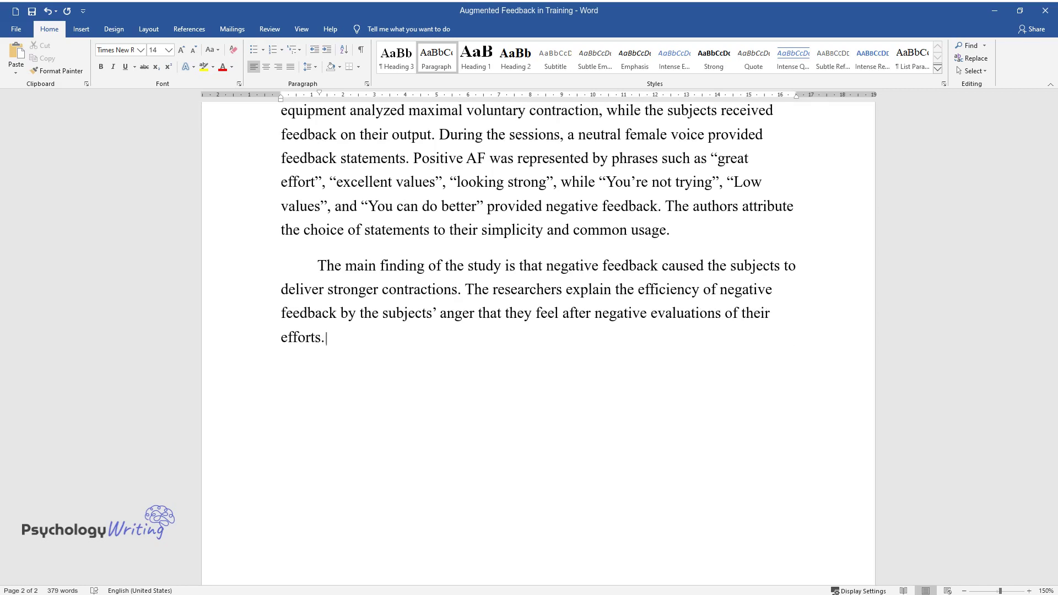
pyautogui.write(' Therefore, the strength of the stu')
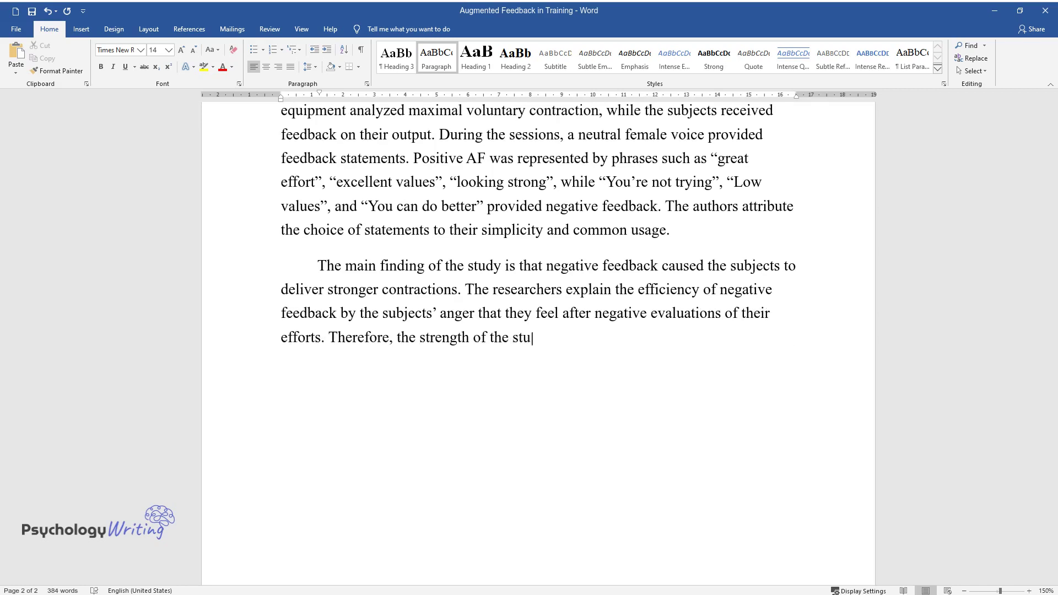
pyautogui.write('dy lies in the simulation of a coac')
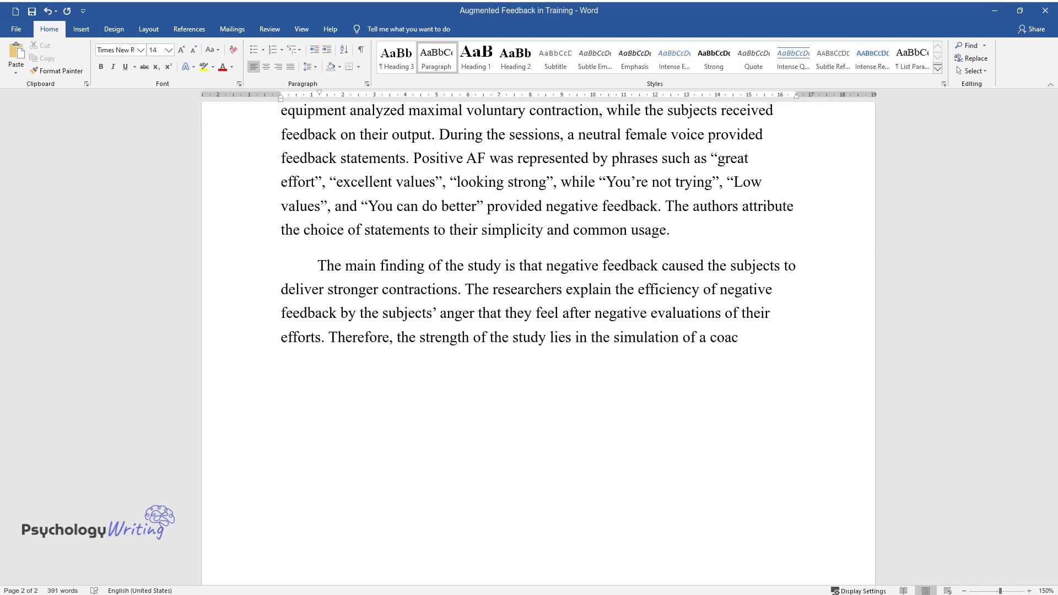
pyautogui.write('h encouraging or critiquin')
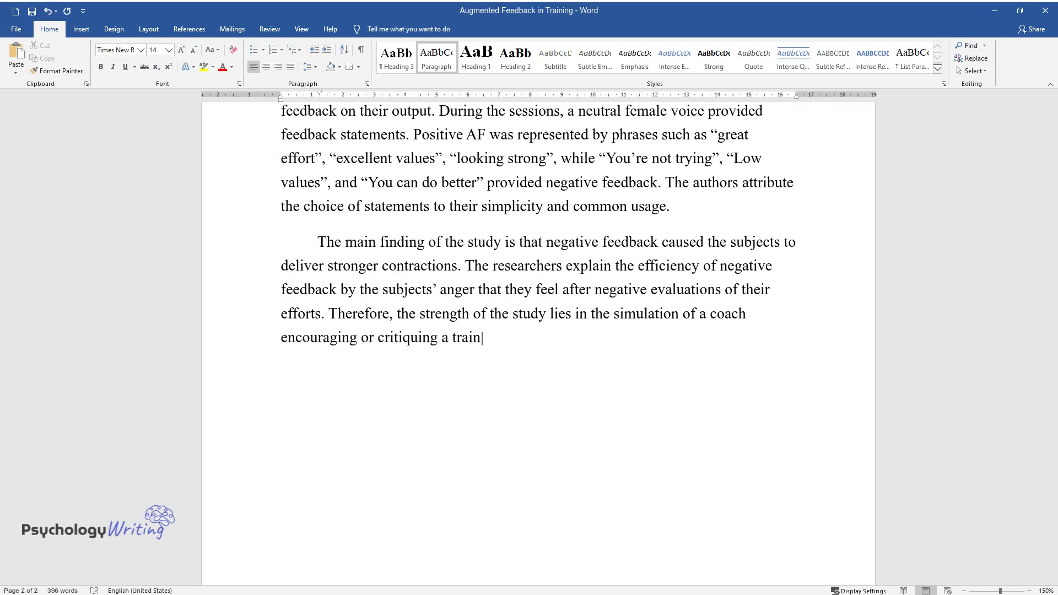
pyautogui.write('g a trainee. The subsequent implication is t')
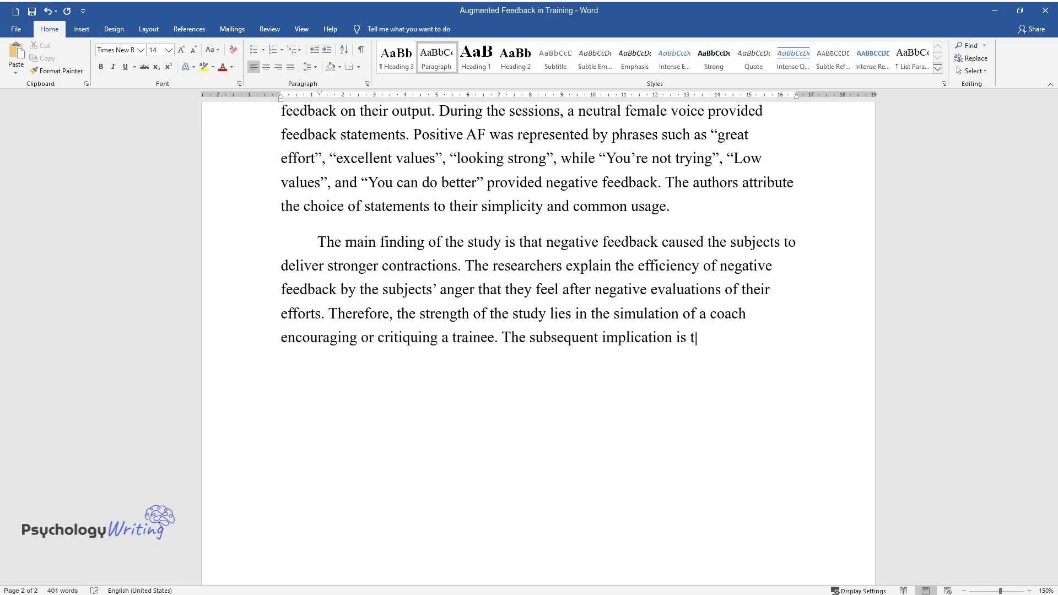
pyautogui.write('hat instructors ought to verbally p')
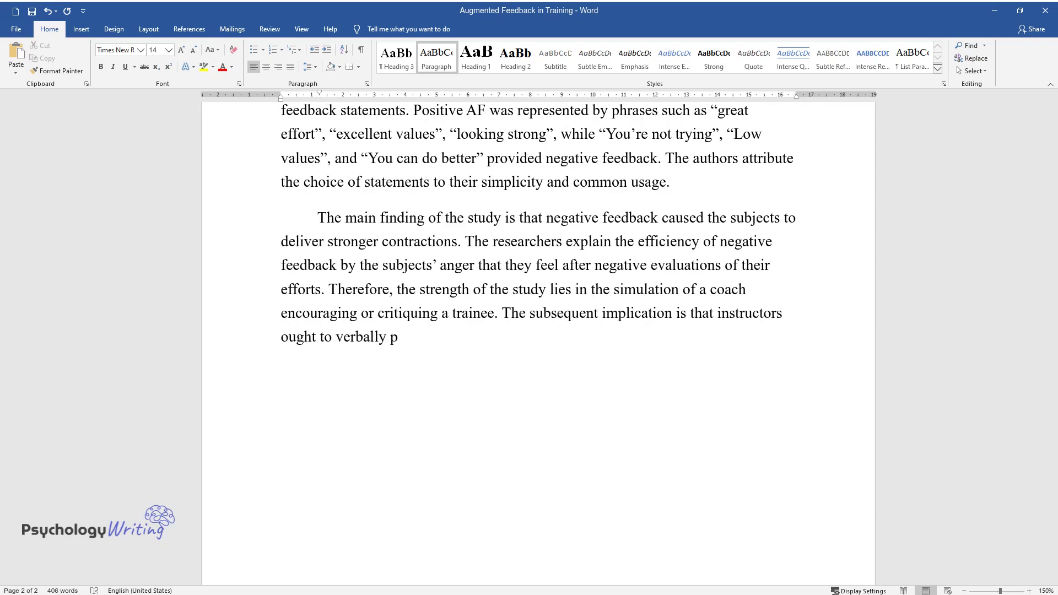
pyautogui.write('ressure their athletes to achieve better results.')
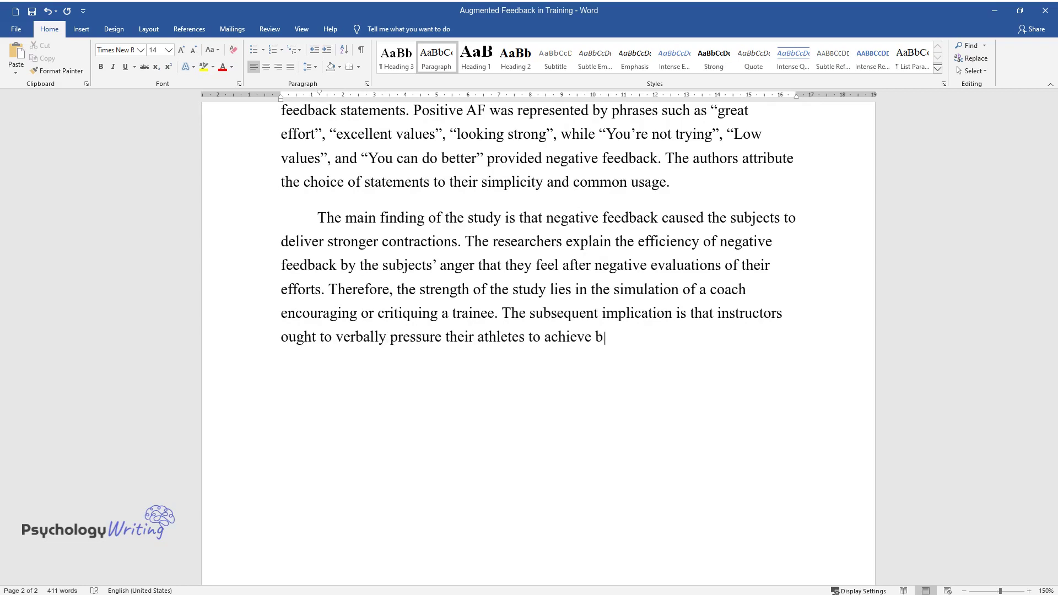
pyautogui.press('Return')
# Type the paragraph beginning 'The weaknesses of the study are represented by the tone…'
pyautogui.write('The')
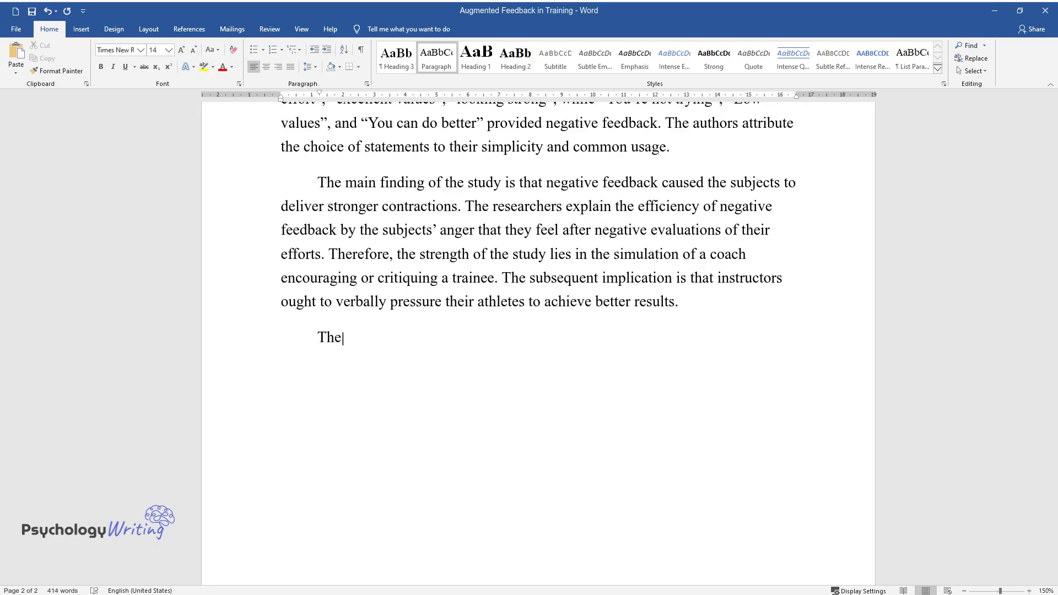
pyautogui.write(' weaknesses of the study are repres')
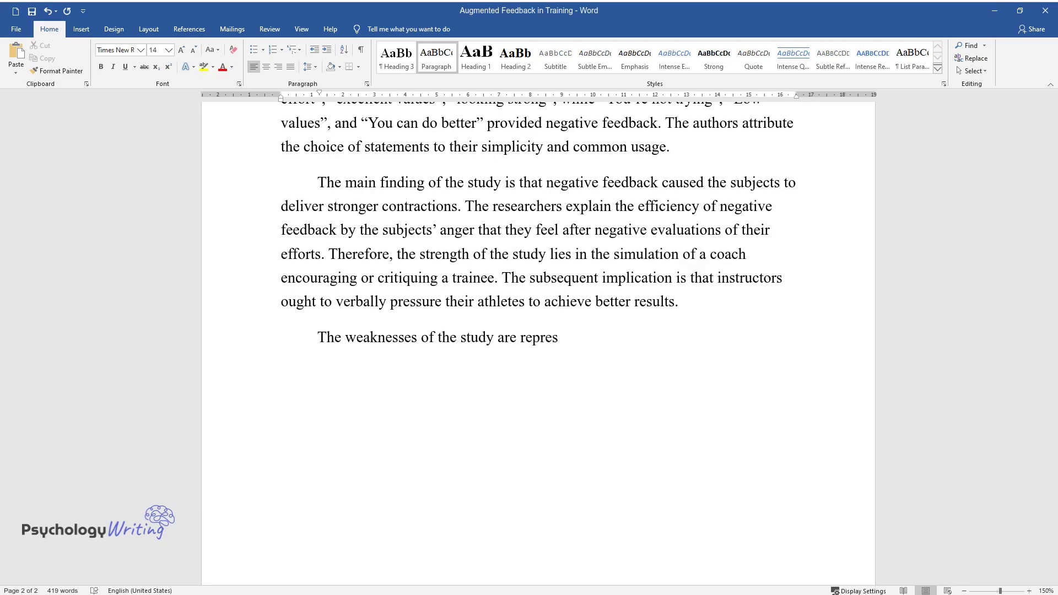
pyautogui.write('ented by the tone of the provider o')
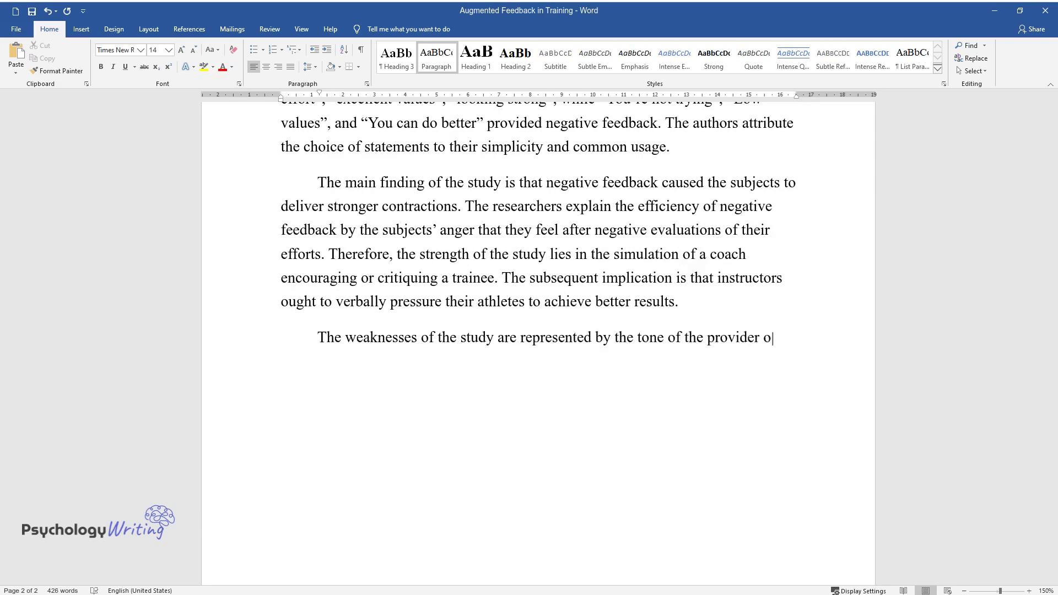
pyautogui.write('f the feedback and the lack of sex ')
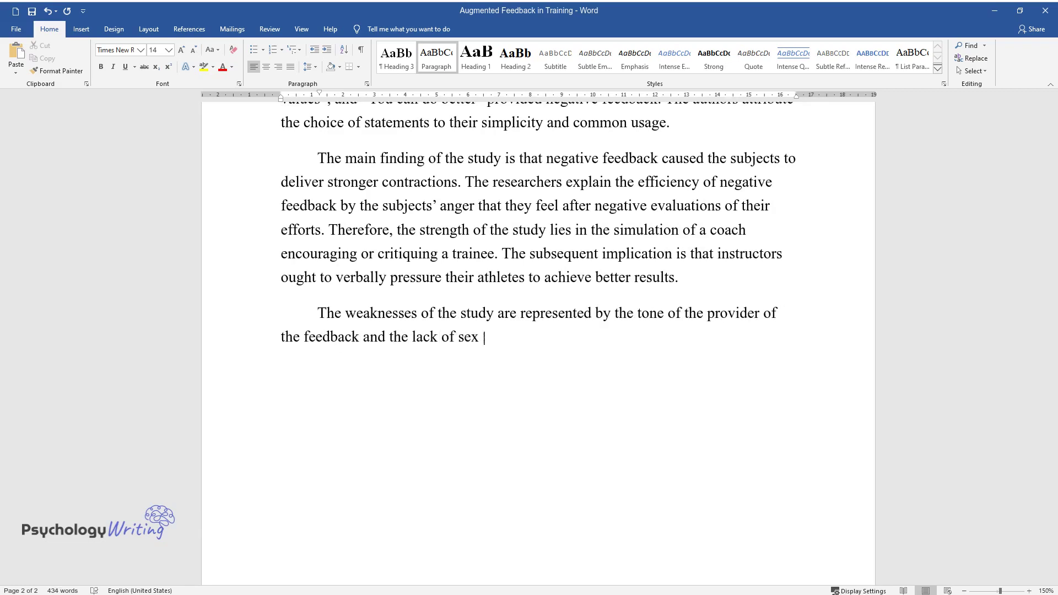
pyautogui.write('consideration. Firstly, all stateme')
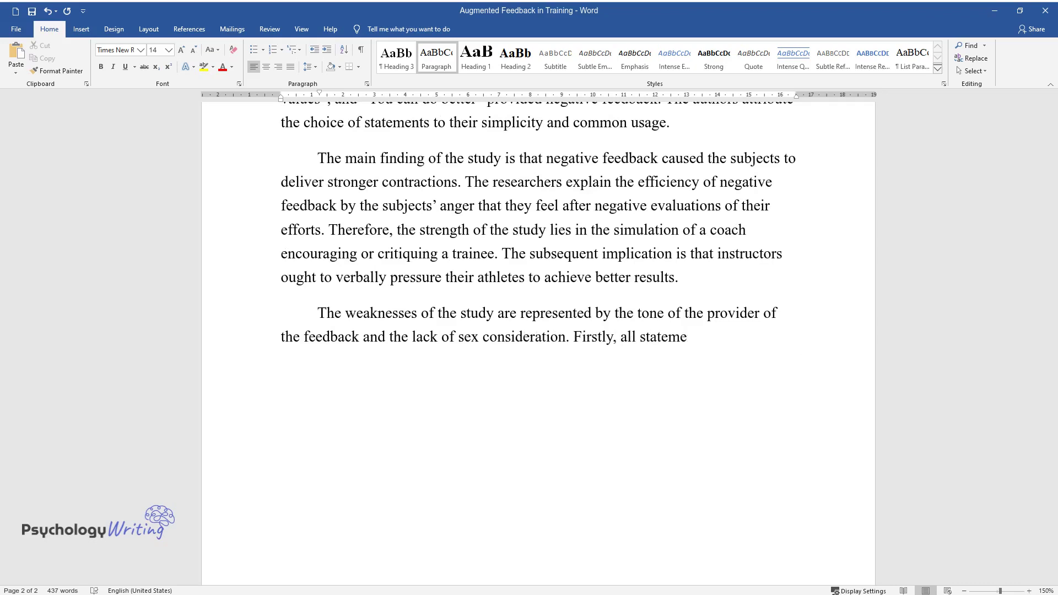
pyautogui.write('nts were delivered in a neutral voi')
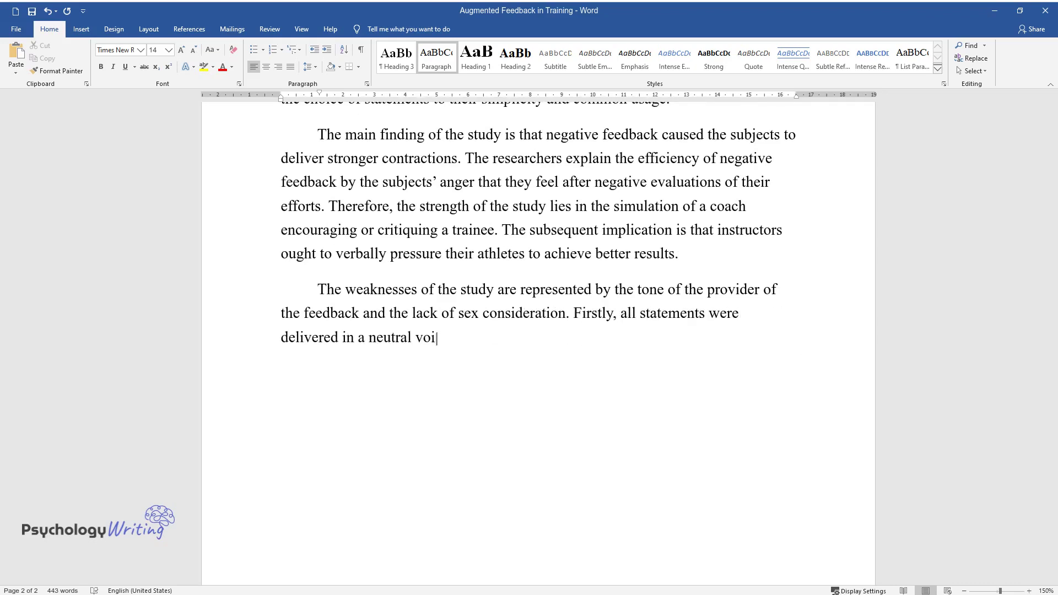
pyautogui.write('ce that had no emotional connotatio')
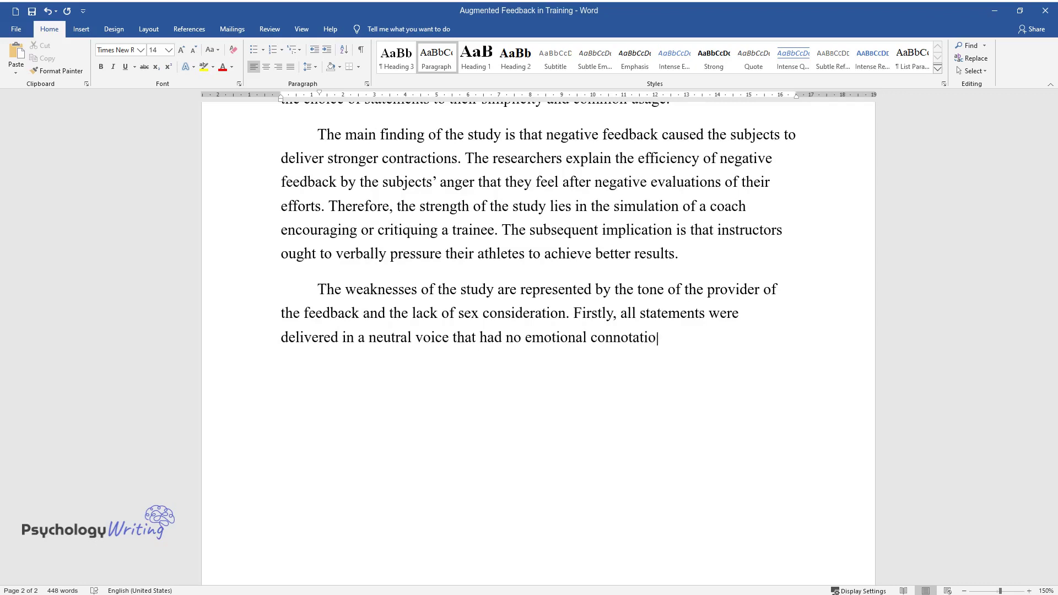
pyautogui.write('n, which puts the value of verbal e')
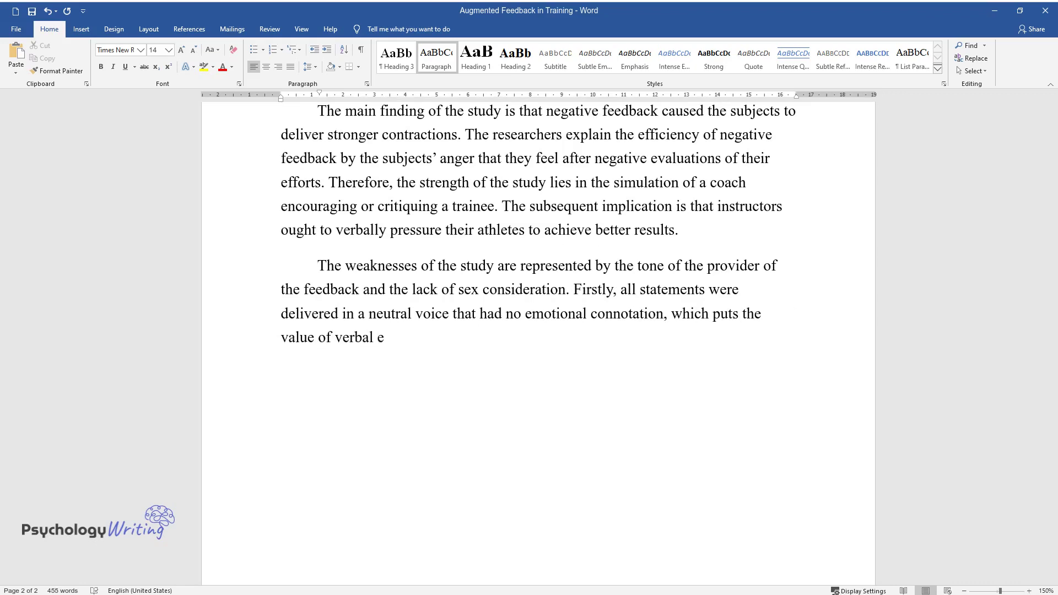
pyautogui.write('ncouragement in the question. Secon')
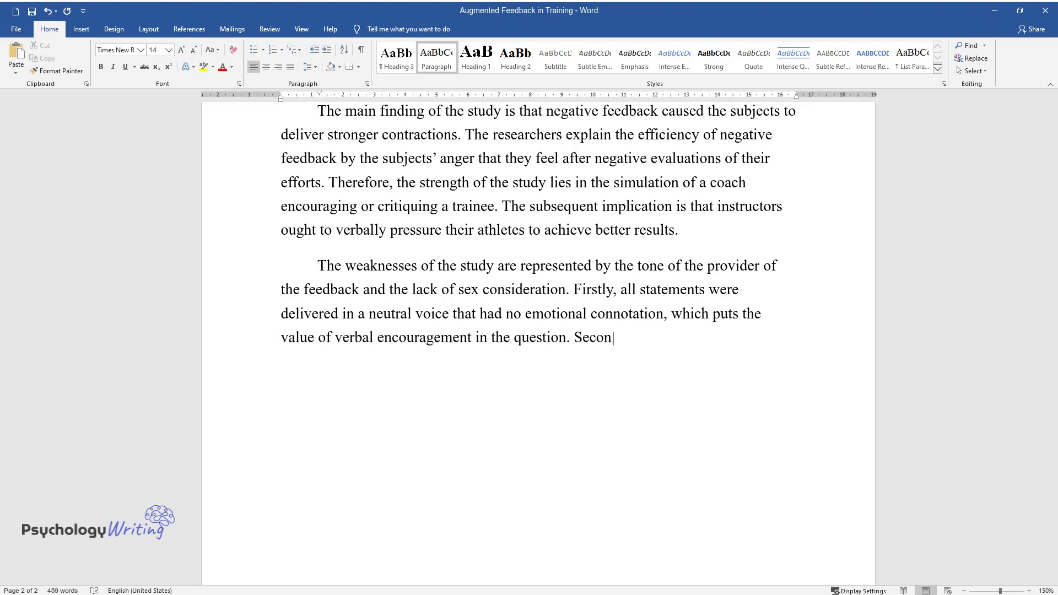
pyautogui.write('dly, no distinctions were made betwe')
pyautogui.write('en male and female participants, le')
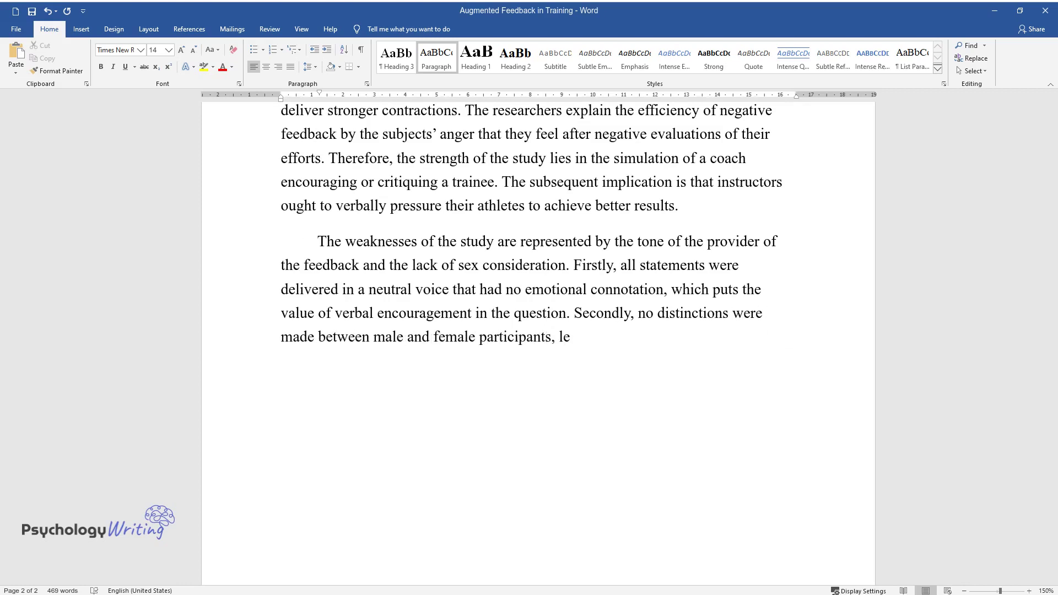
pyautogui.write('aving the possibility of different ')
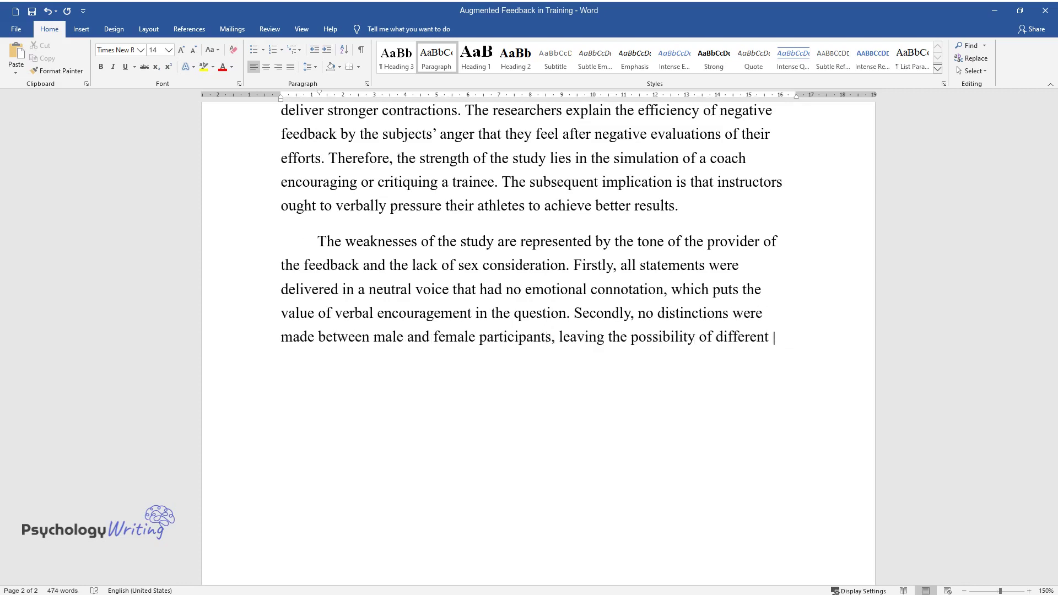
pyautogui.write('perceptions of statements by men an')
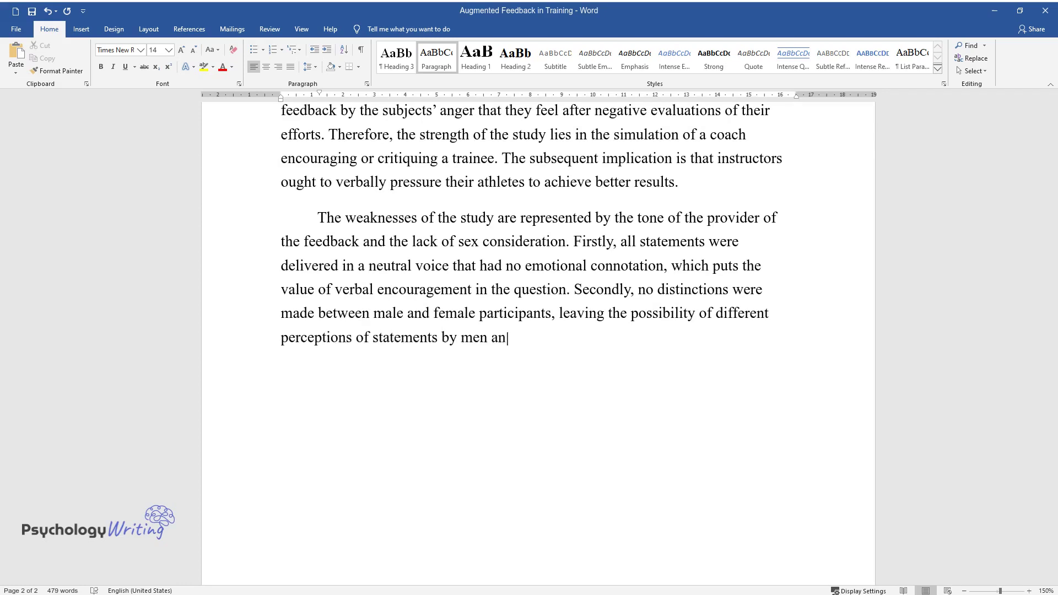
pyautogui.write('d women. However, neither of the dr')
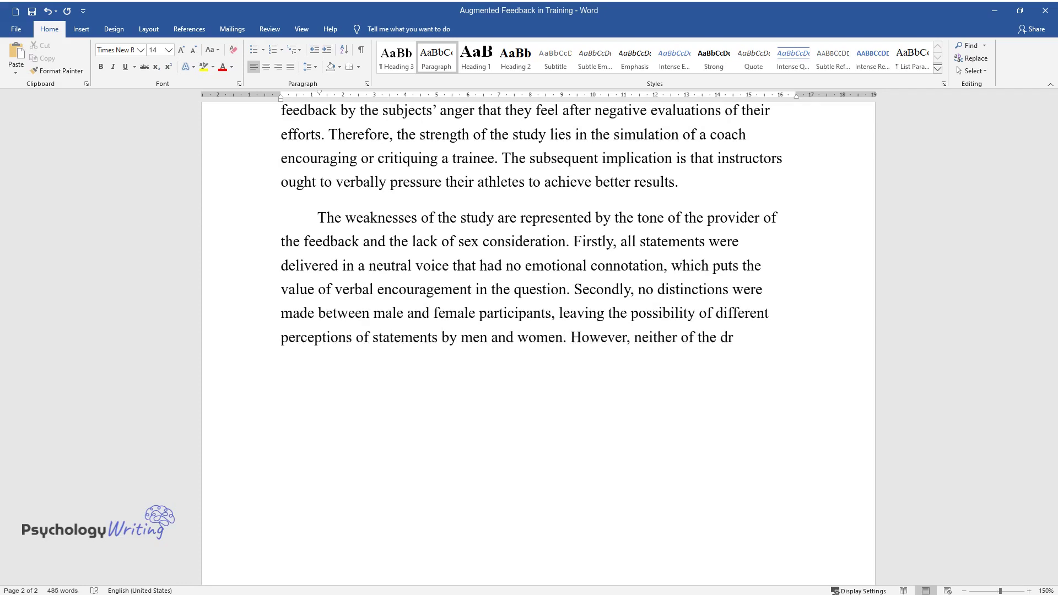
pyautogui.write('awbacks is critic')
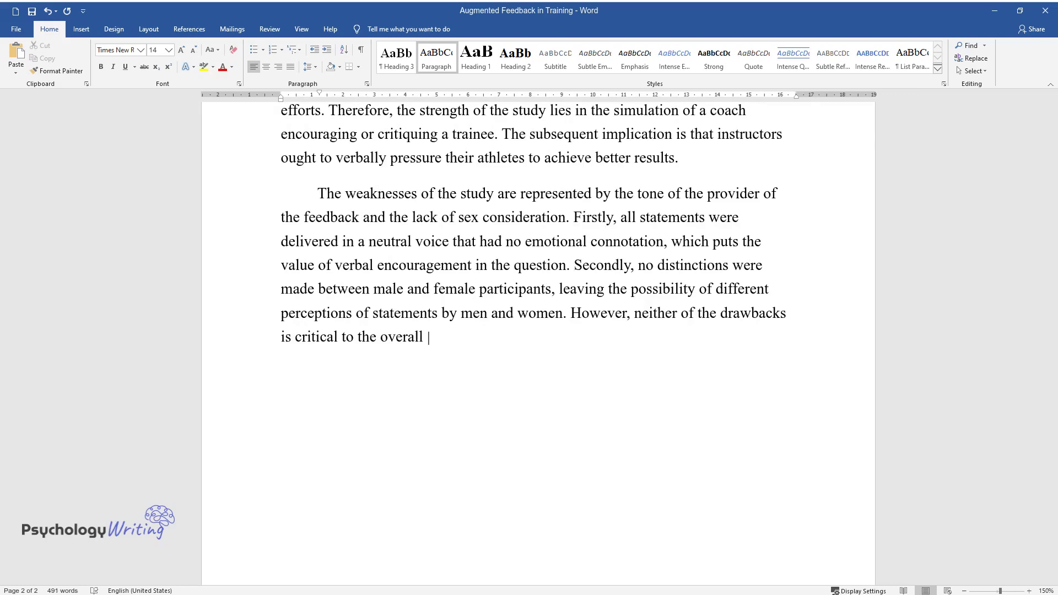
pyautogui.write('al to the overall outcome of the study.')
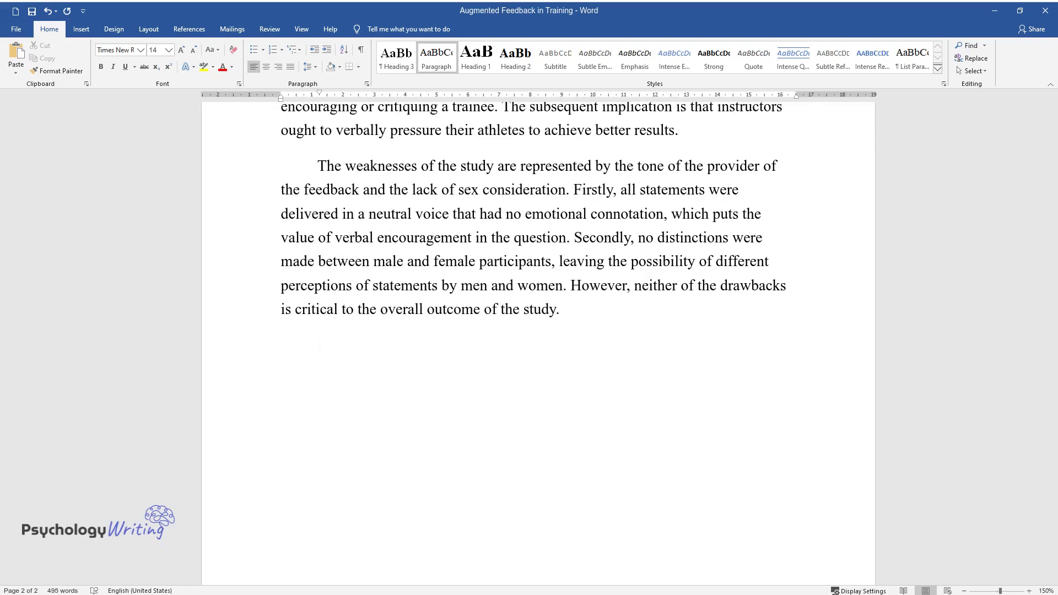
pyautogui.write('Altogether, the study sh')
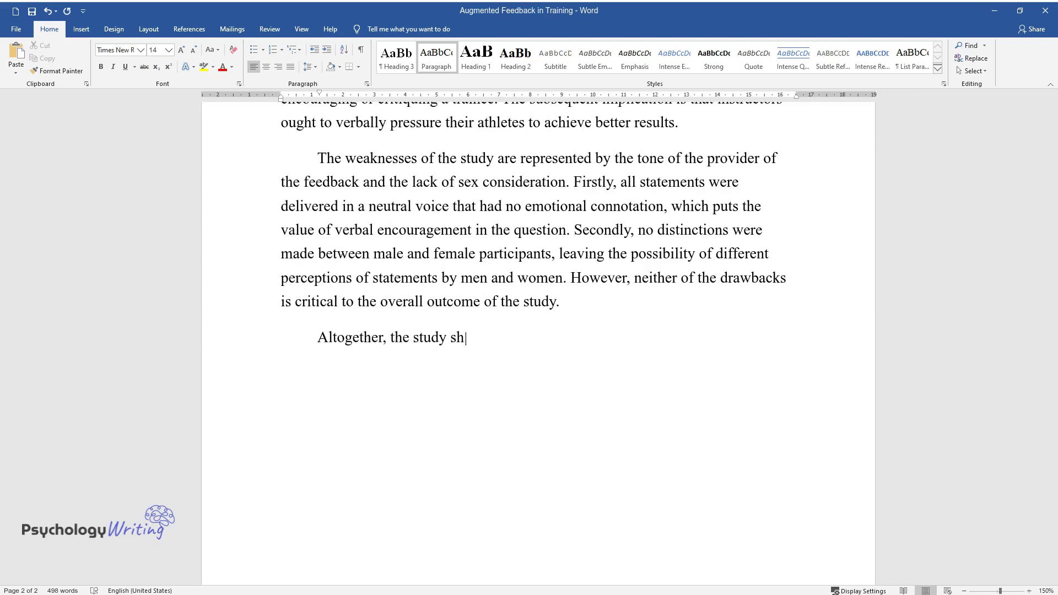
pyautogui.write('owed that providing feedback durin')
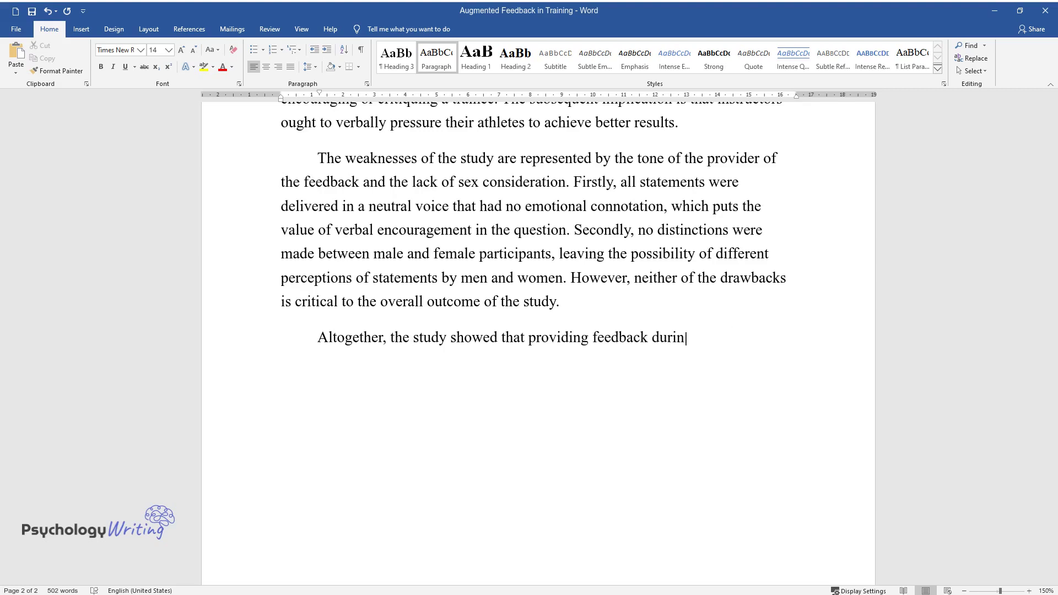
pyautogui.write('g exercises has a direct influence')
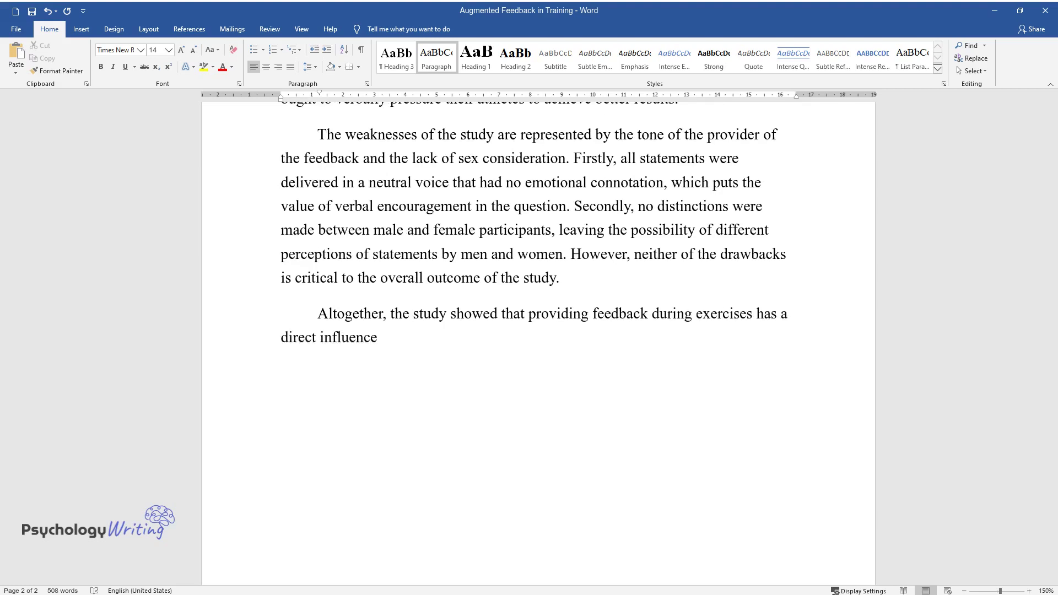
pyautogui.write(' on the efforts made by trainees.')
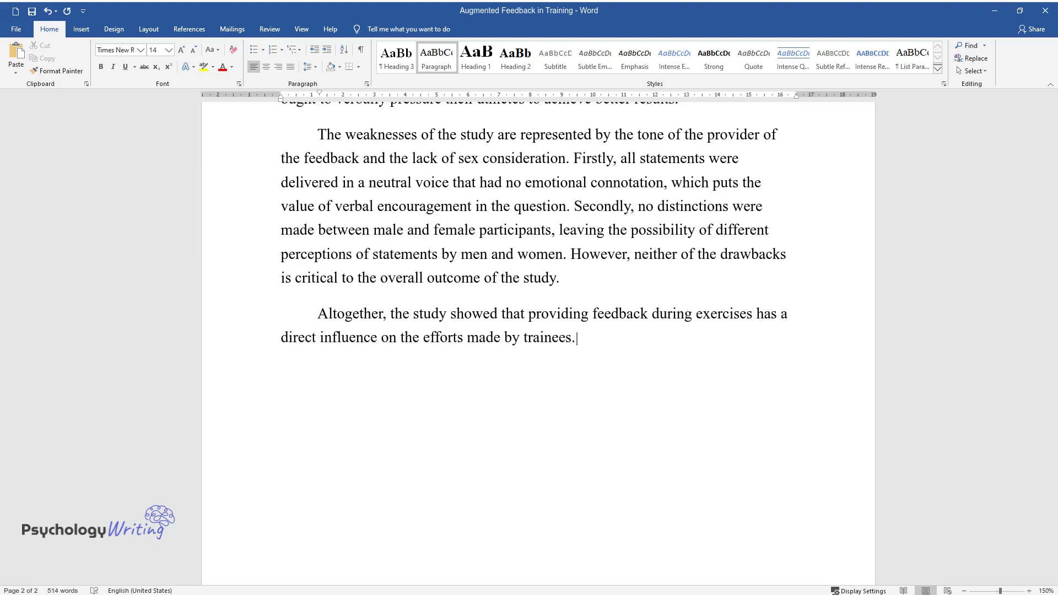
pyautogui.write(' Negative statements are more effi')
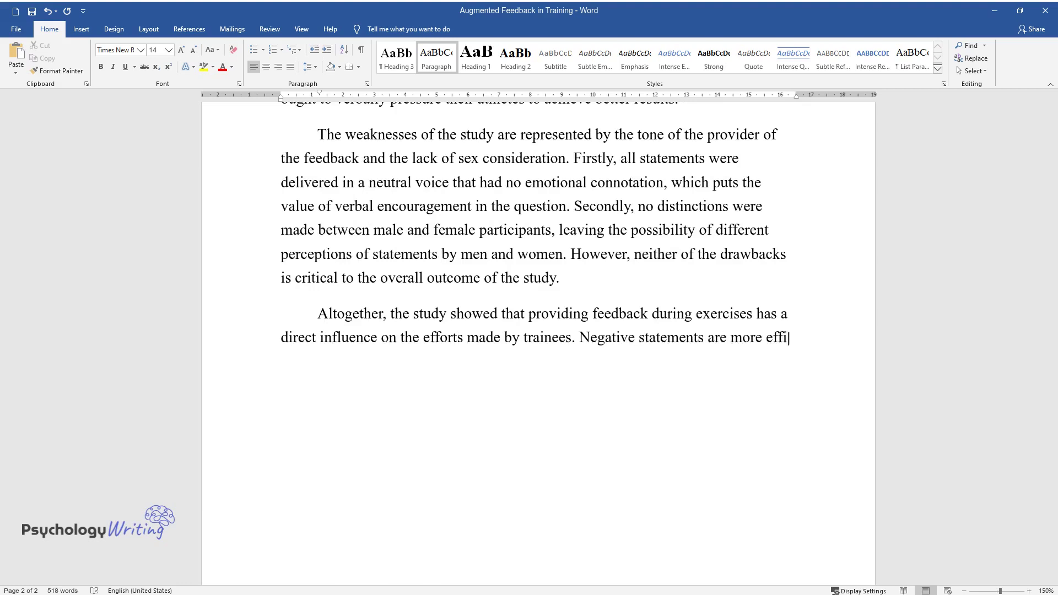
pyautogui.write('cient in producing results because')
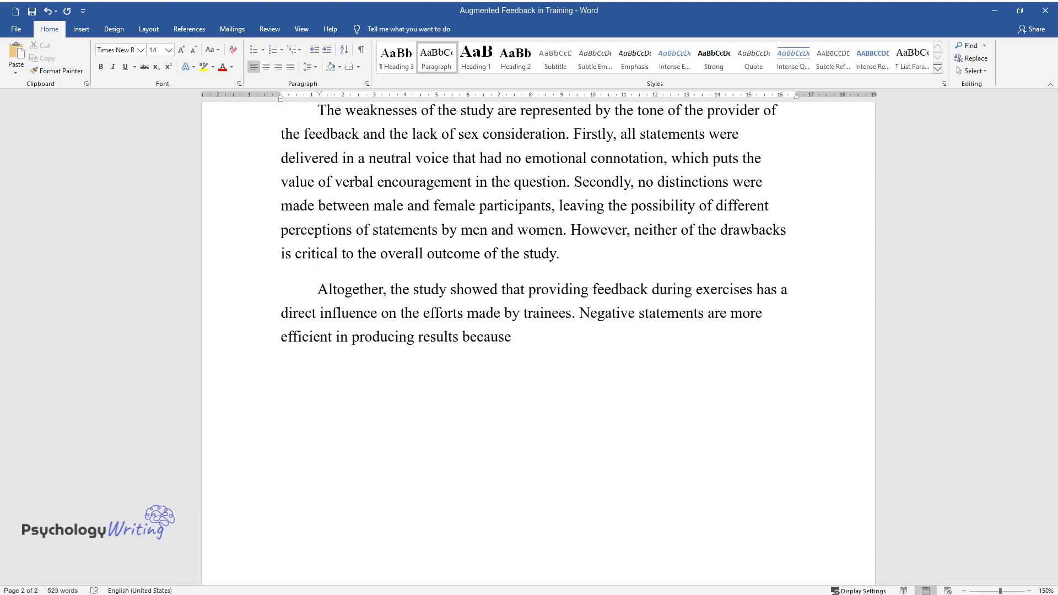
pyautogui.write(' they activate the anger reaction. The possible app')
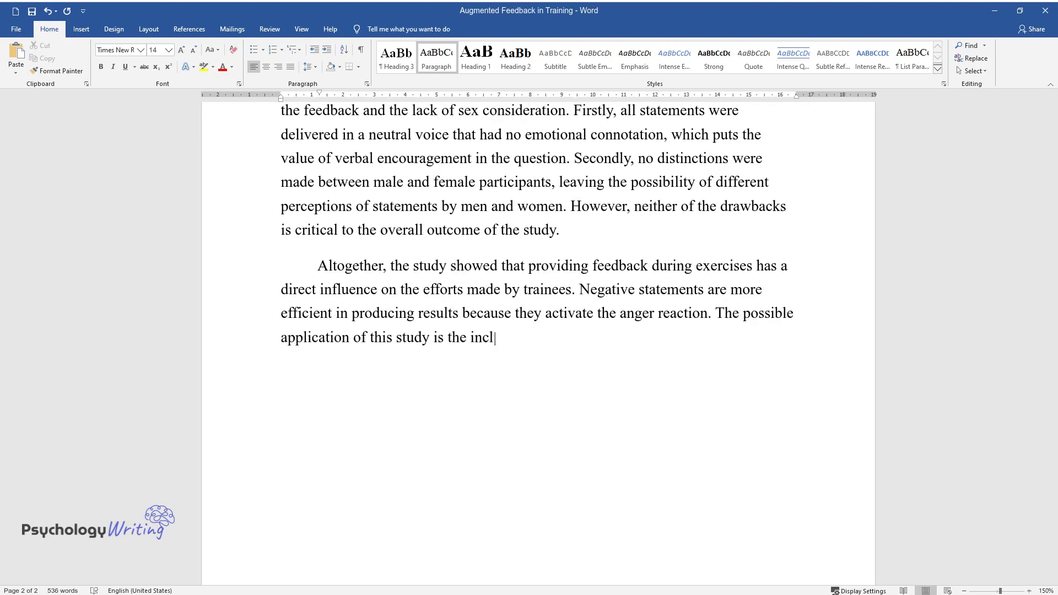
pyautogui.write('usion of obligatory feedback duri')
pyautogui.write('ng training sessions, whet')
pyautogui.write('her they ')
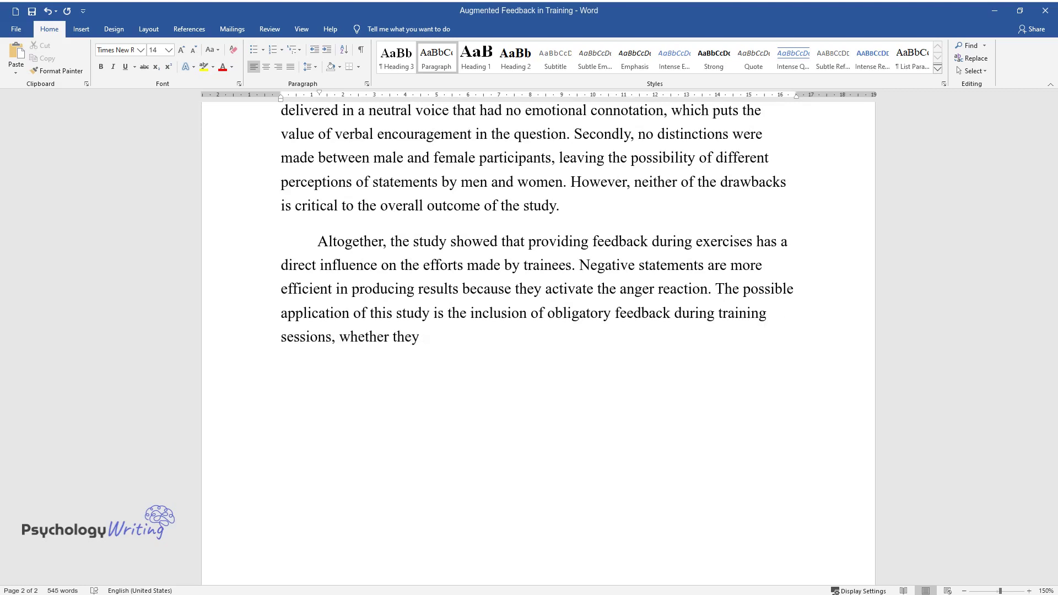
pyautogui.write('are handled by a coach, or regulat')
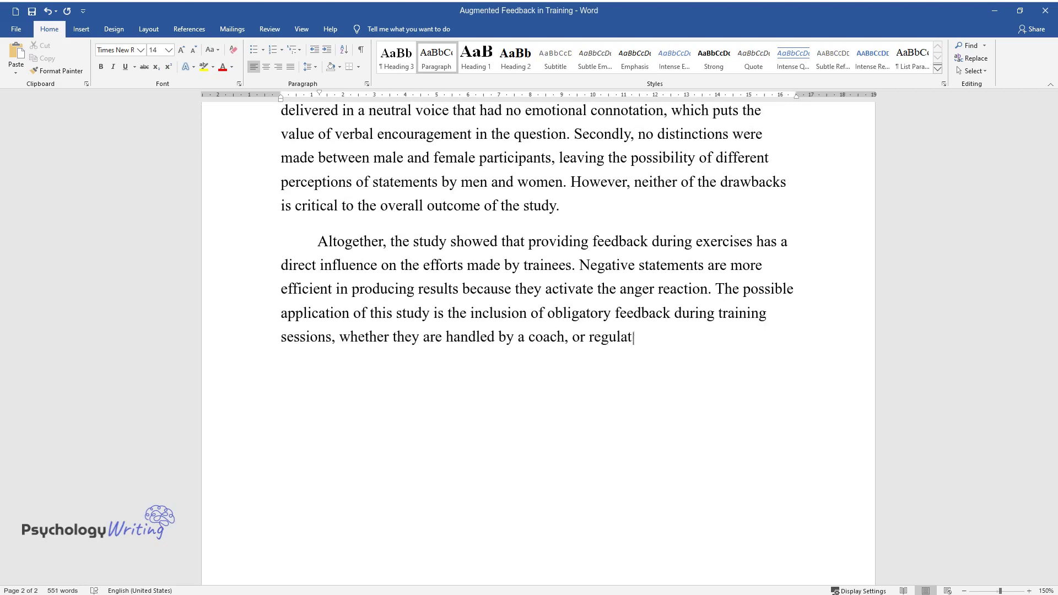
pyautogui.write('ed by a sports app. Howev')
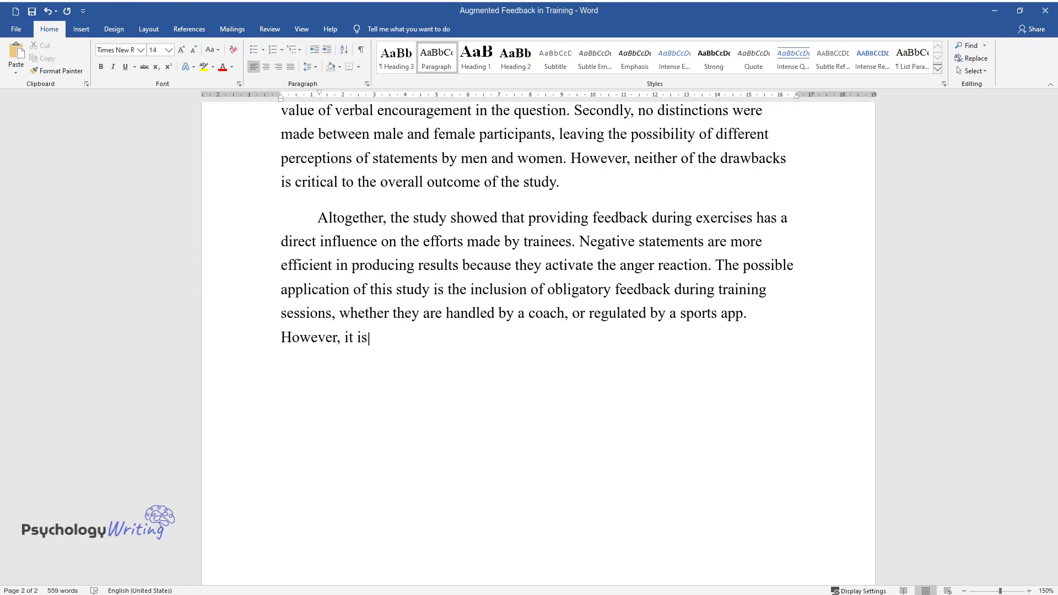
pyautogui.write('er, it is also possible that men react dif')
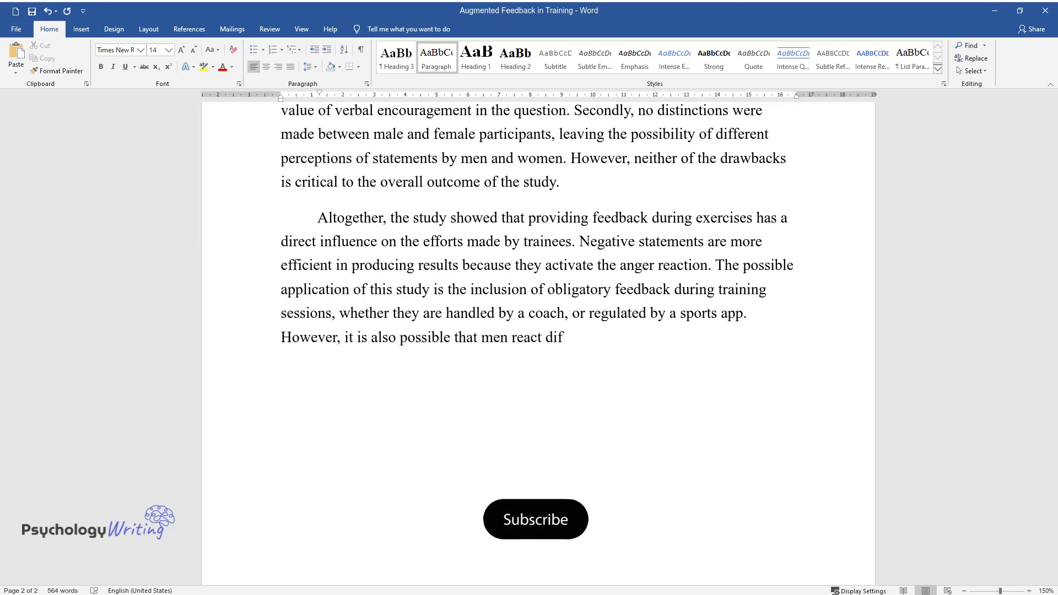
pyautogui.write('ferently to verbal encouragement t')
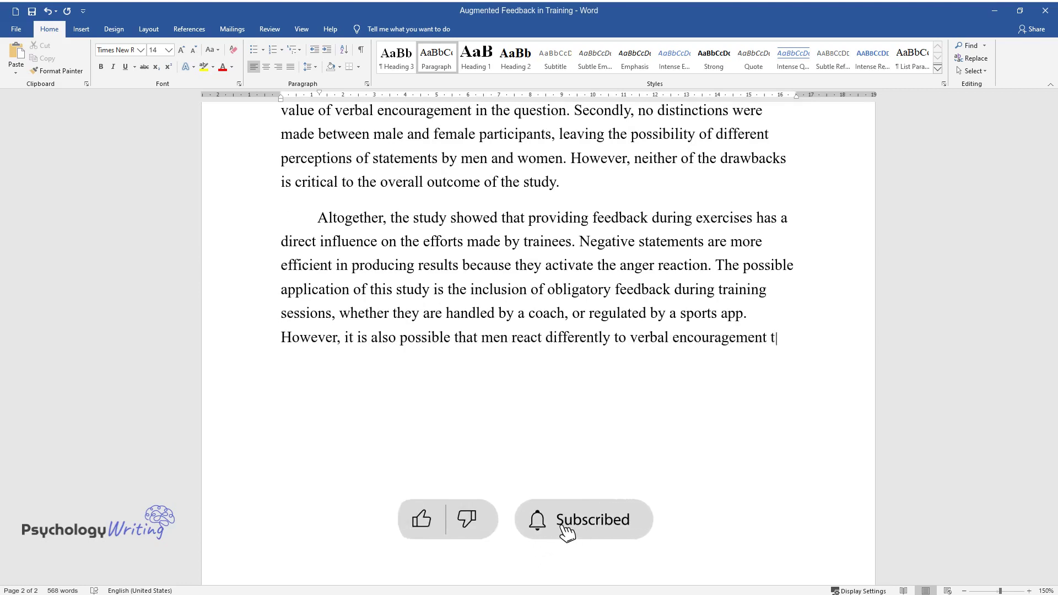
pyautogui.write('han women. Overall, the study conf')
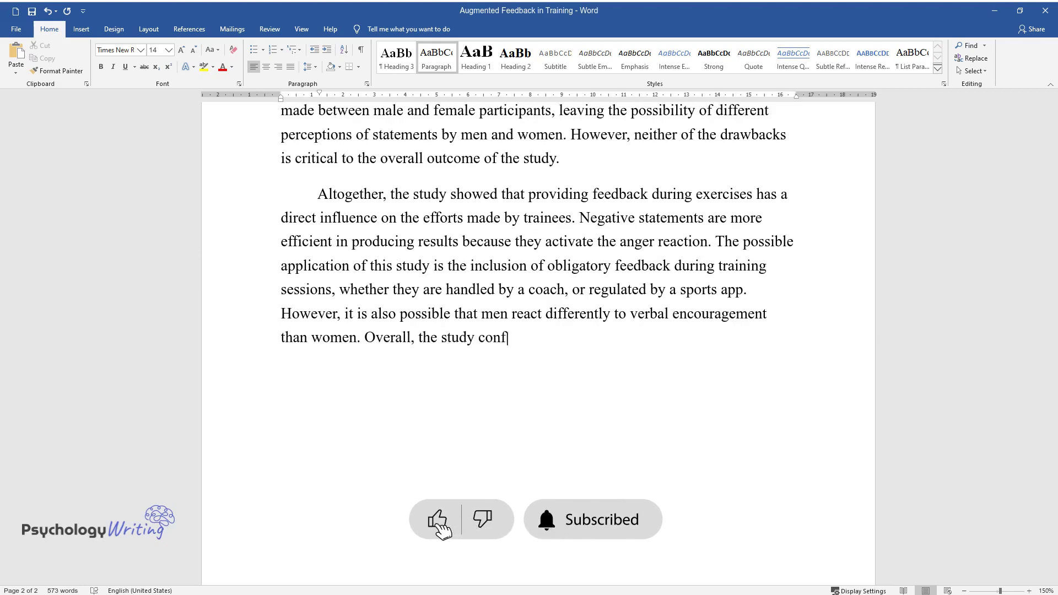
pyautogui.write('irmed its hypothesis of the augmen')
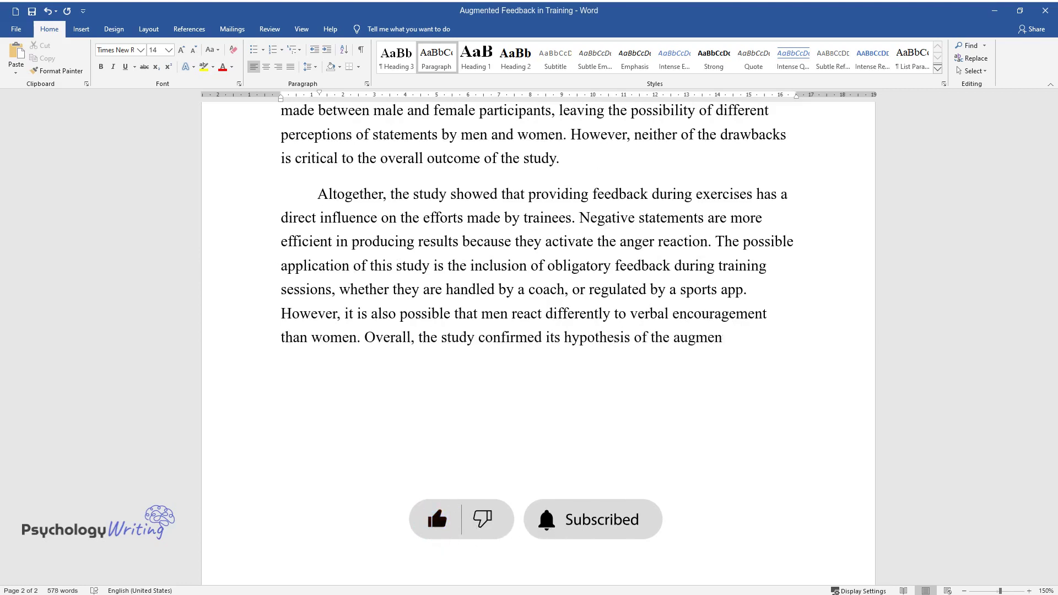
pyautogui.write("ted impact on the trainees' results.")
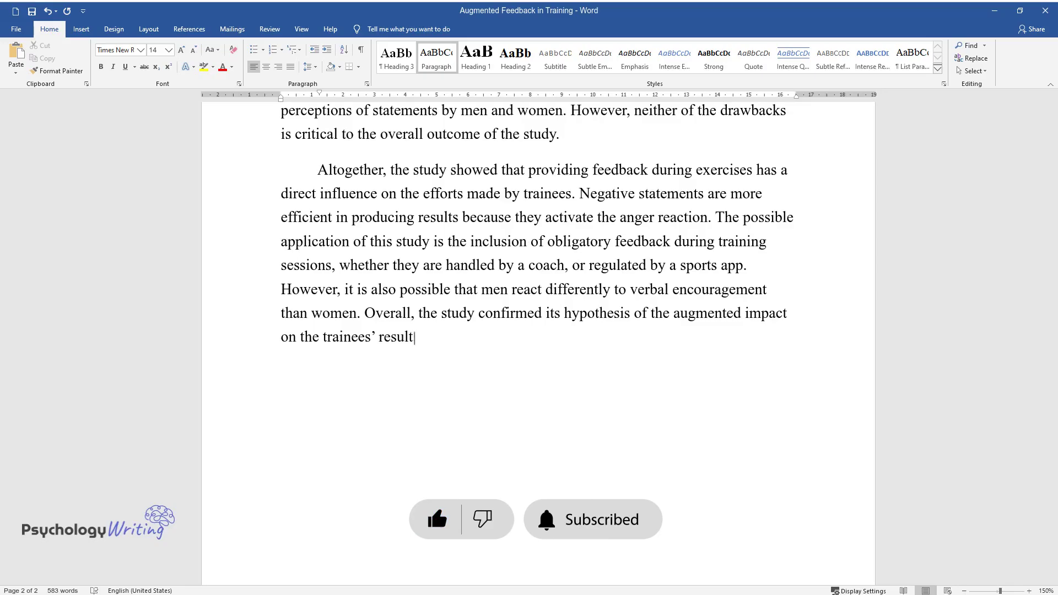